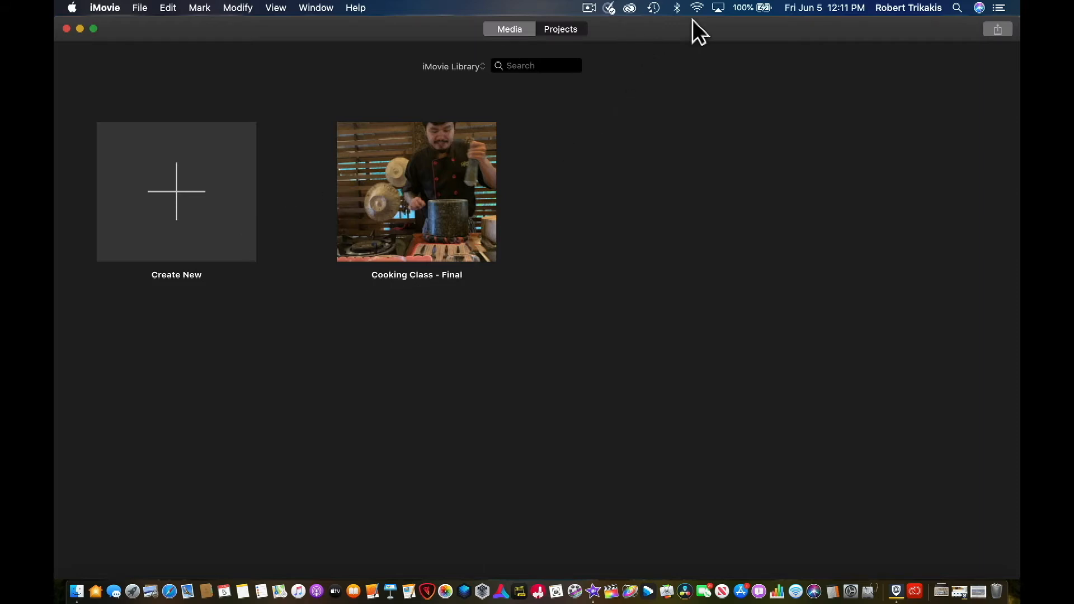
Examine the media available in the iMovie Library, All Events and Photos sources.
{"action": "left_click", "coordinate": [510, 30]}
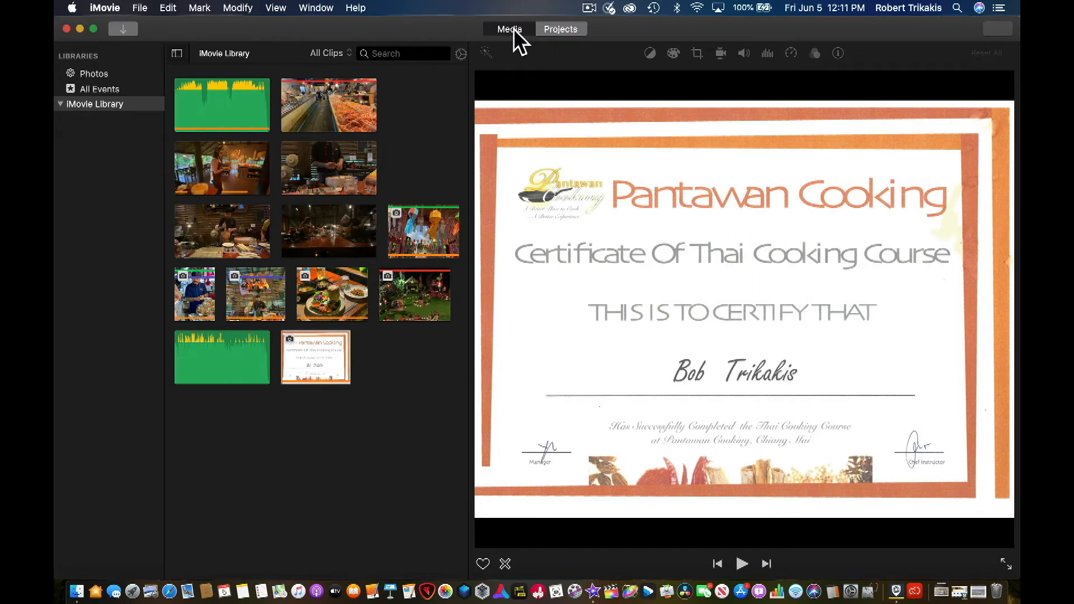
{"action": "left_click", "coordinate": [111, 89]}
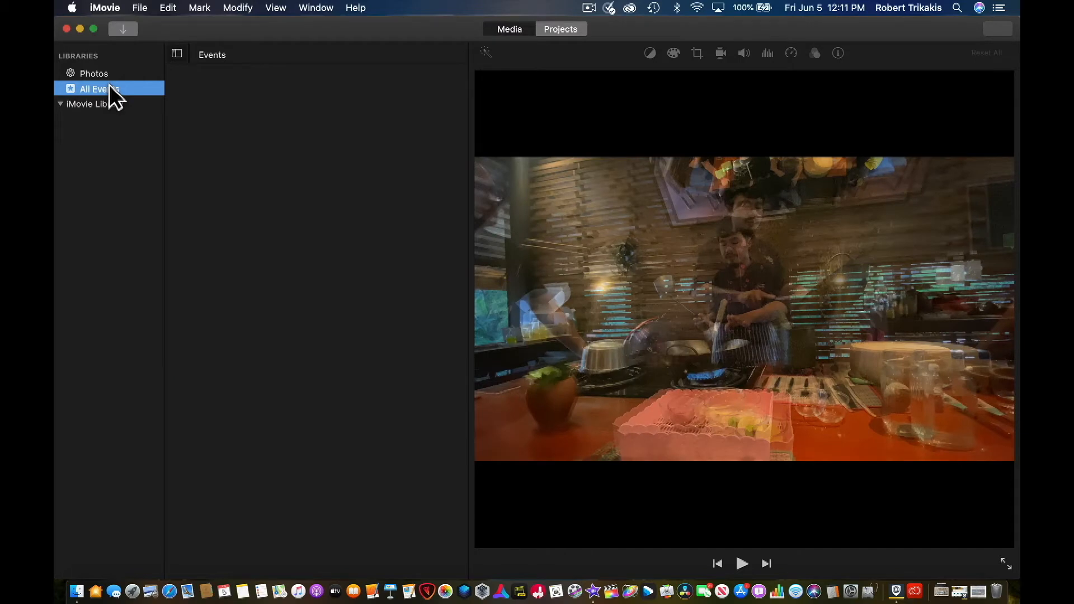
{"action": "left_click", "coordinate": [112, 73]}
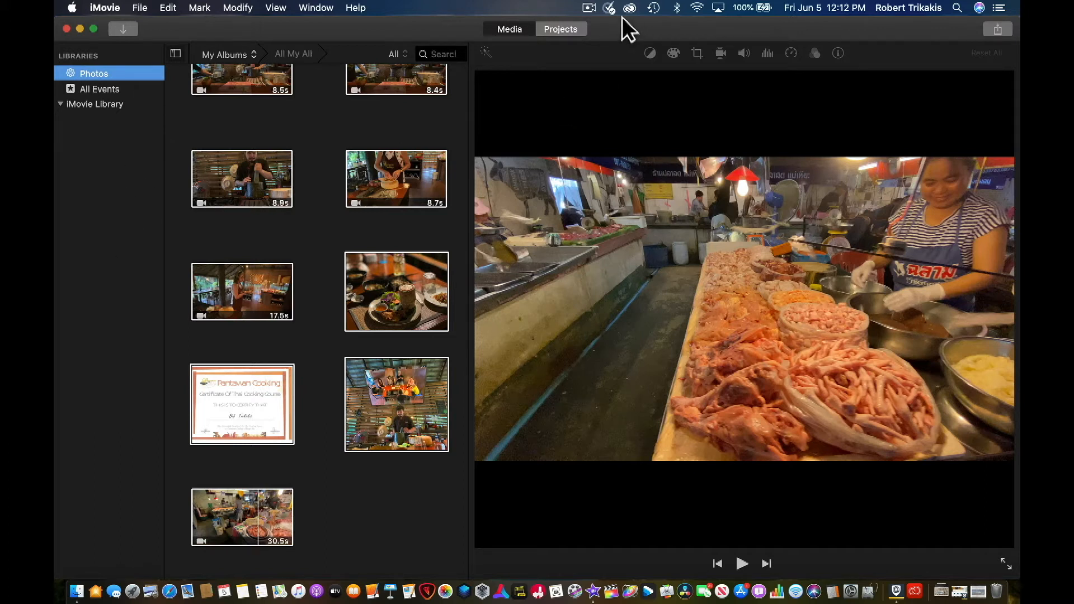
Create a new movie project, and compare the clips in the iMovie Library with the project's own My Movie media.
{"action": "left_click", "coordinate": [573, 30]}
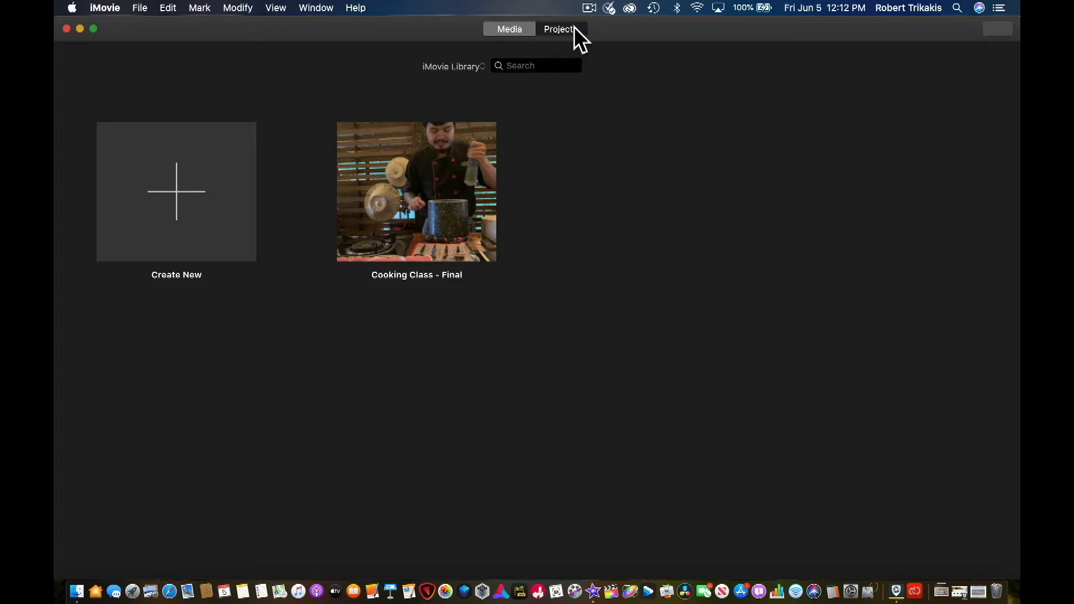
{"action": "left_click", "coordinate": [190, 203]}
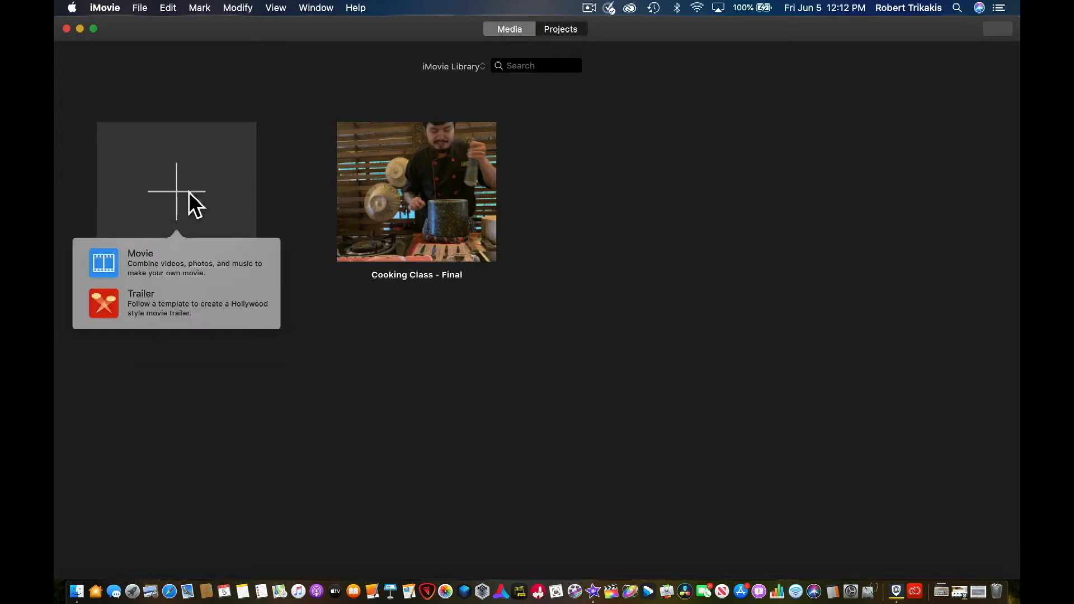
{"action": "left_click", "coordinate": [154, 261]}
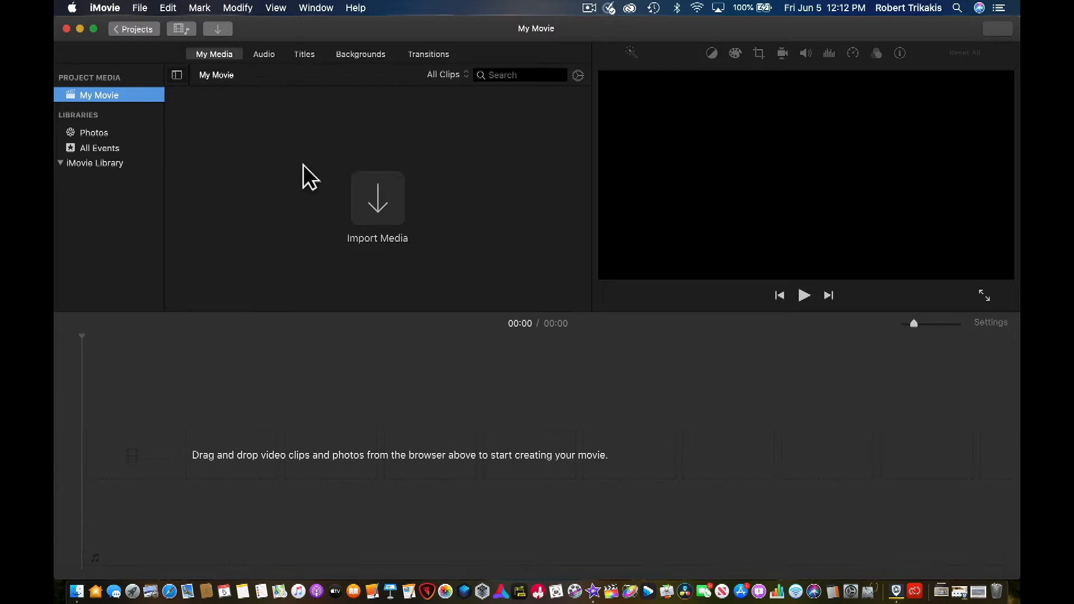
{"action": "left_click", "coordinate": [128, 167]}
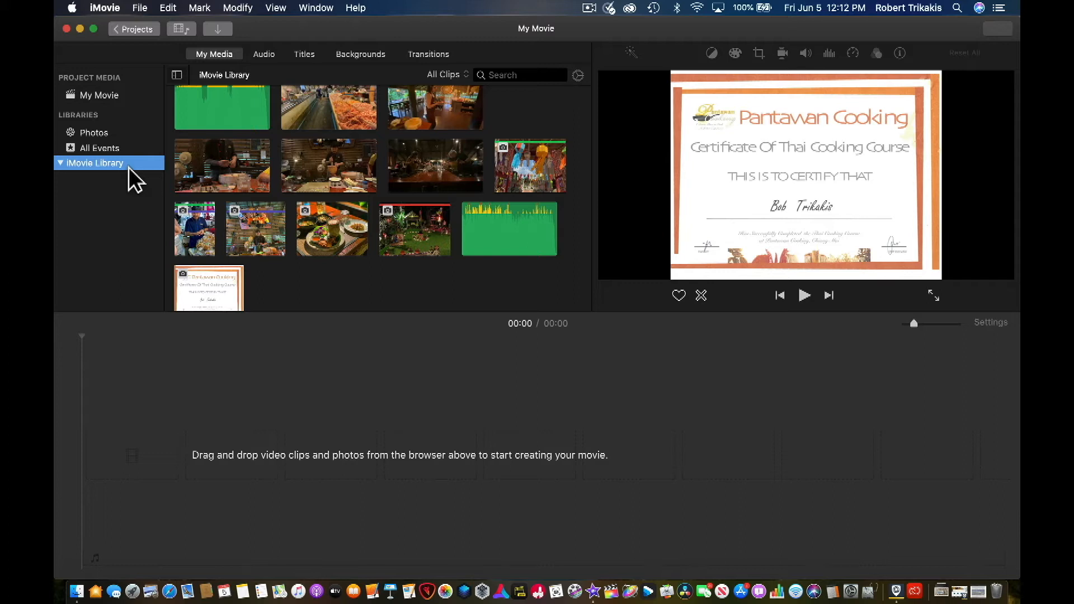
{"action": "left_click", "coordinate": [135, 100]}
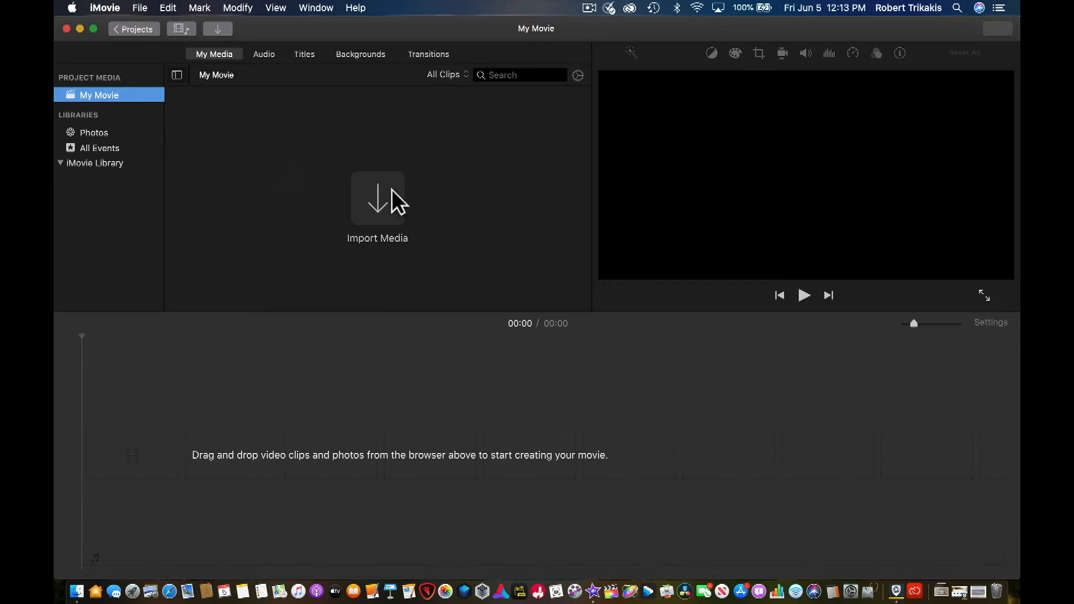
Open media import and browse the iPhone, the LUMIX camera, the Thunderbolt Travel drive and the favorite folders for source files.
{"action": "left_click", "coordinate": [377, 197]}
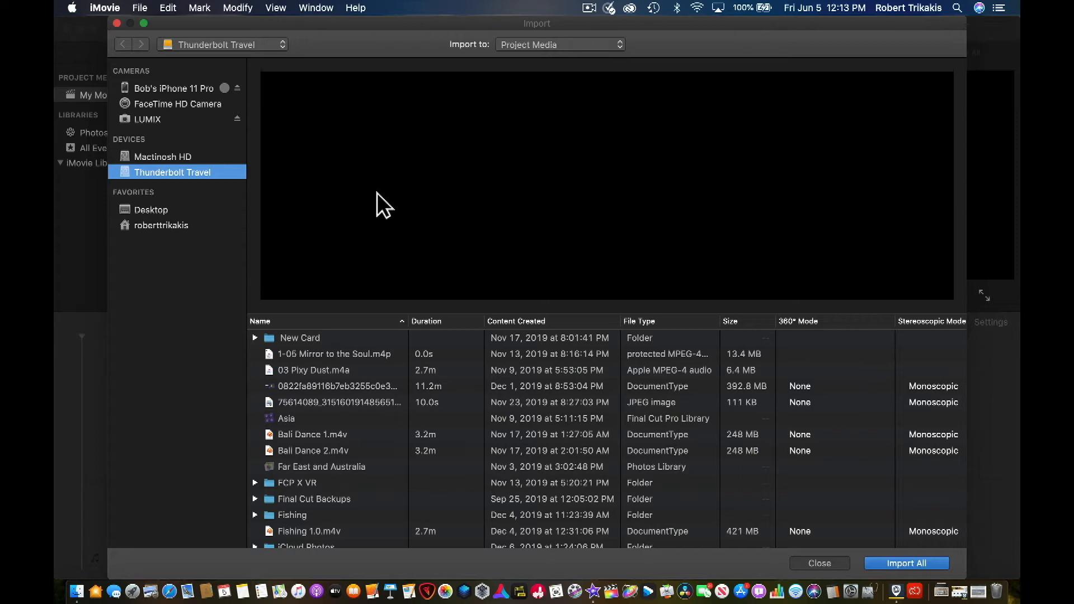
{"action": "left_click", "coordinate": [178, 95]}
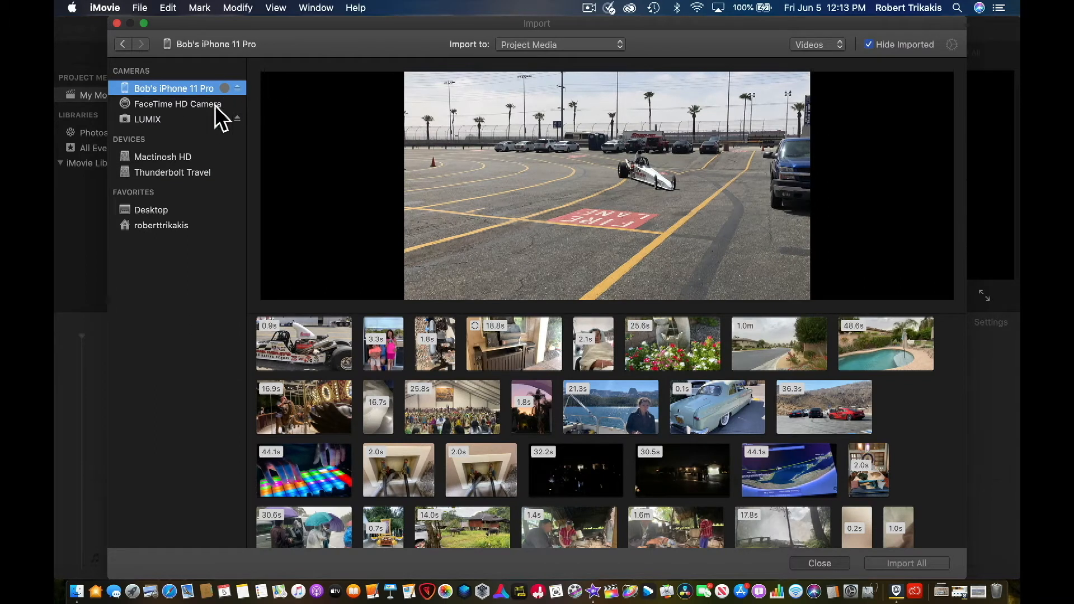
{"action": "left_click", "coordinate": [170, 120]}
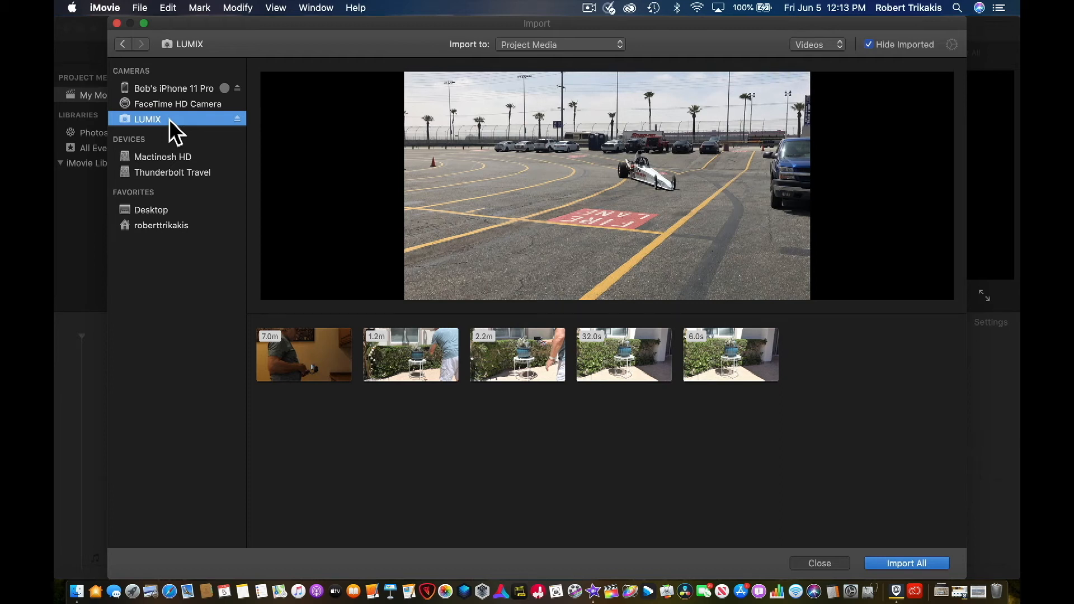
{"action": "left_click", "coordinate": [213, 177]}
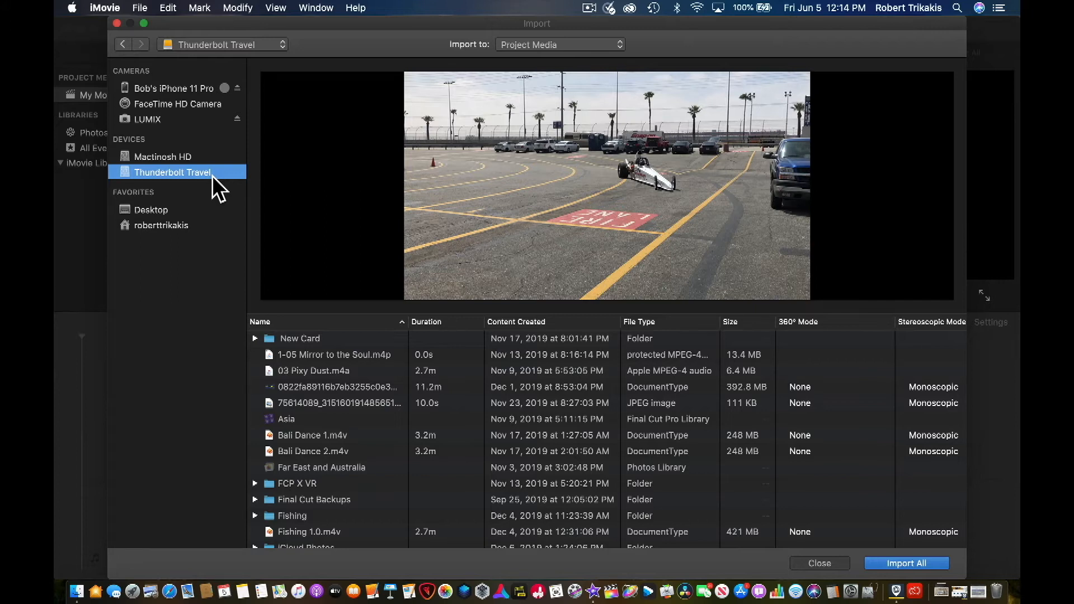
{"action": "left_click", "coordinate": [193, 224]}
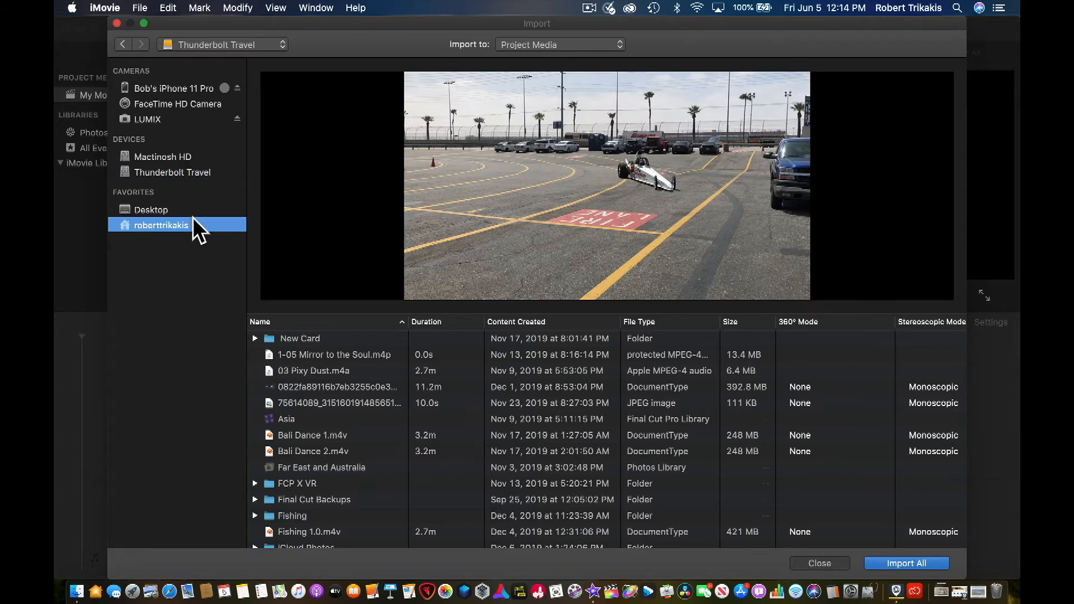
{"action": "left_click", "coordinate": [191, 210]}
{"action": "left_click", "coordinate": [206, 173]}
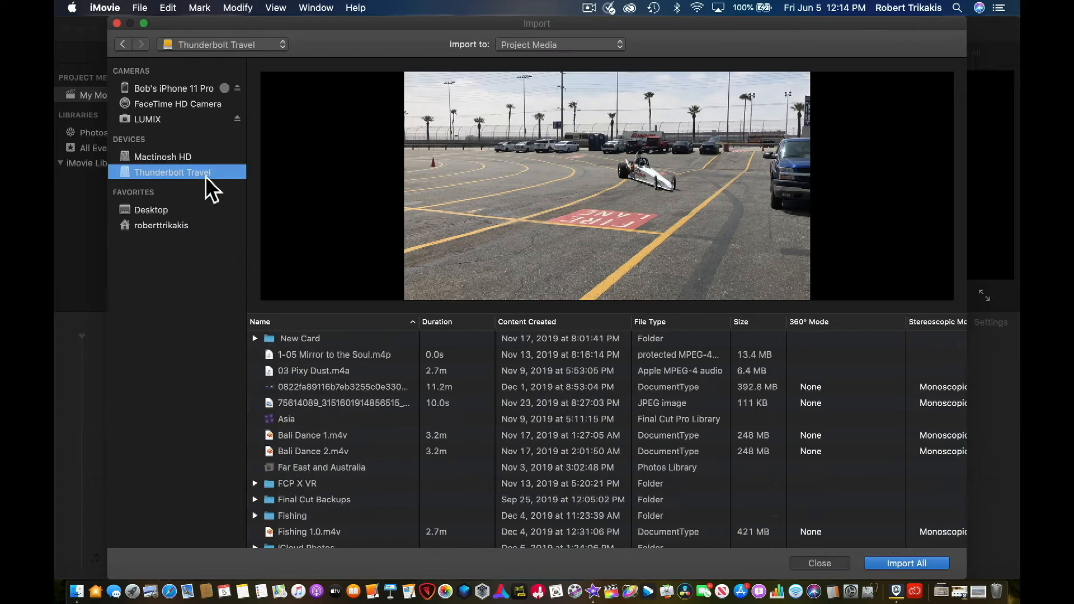
Preview the video Bali Dance 1.m4v on the Thunderbolt Travel drive and close the import window without importing.
{"action": "left_click", "coordinate": [355, 434]}
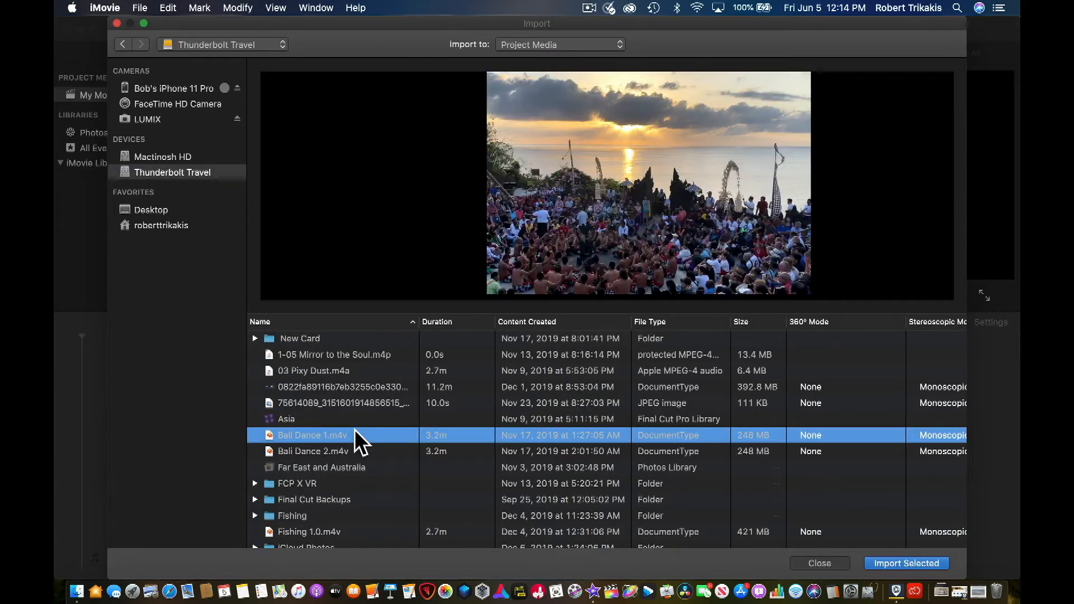
{"action": "mouse_move", "coordinate": [690, 163]}
{"action": "left_click", "coordinate": [608, 280]}
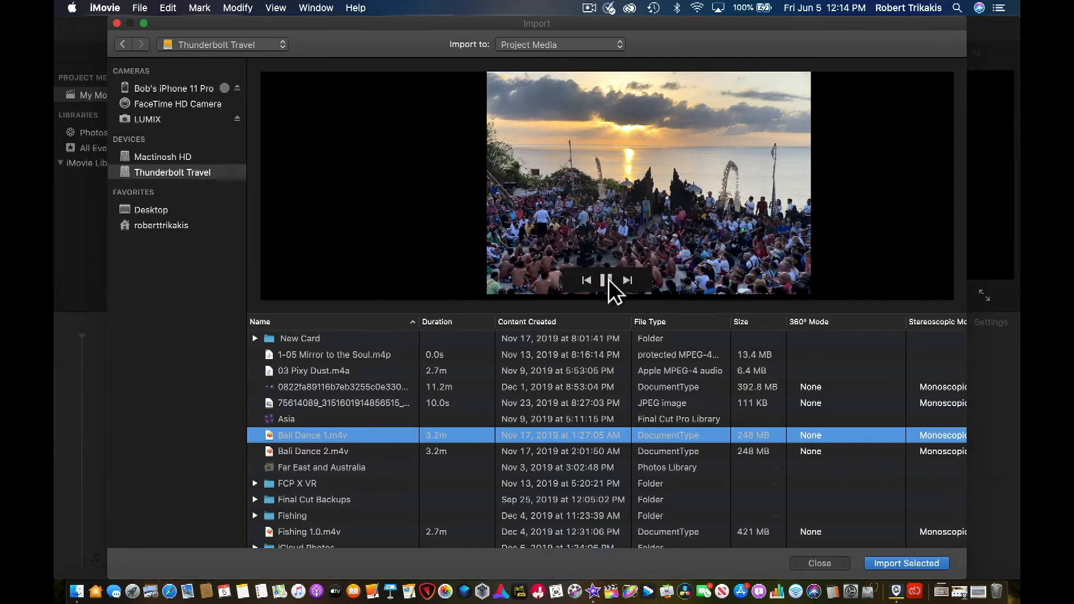
{"action": "left_click", "coordinate": [607, 280]}
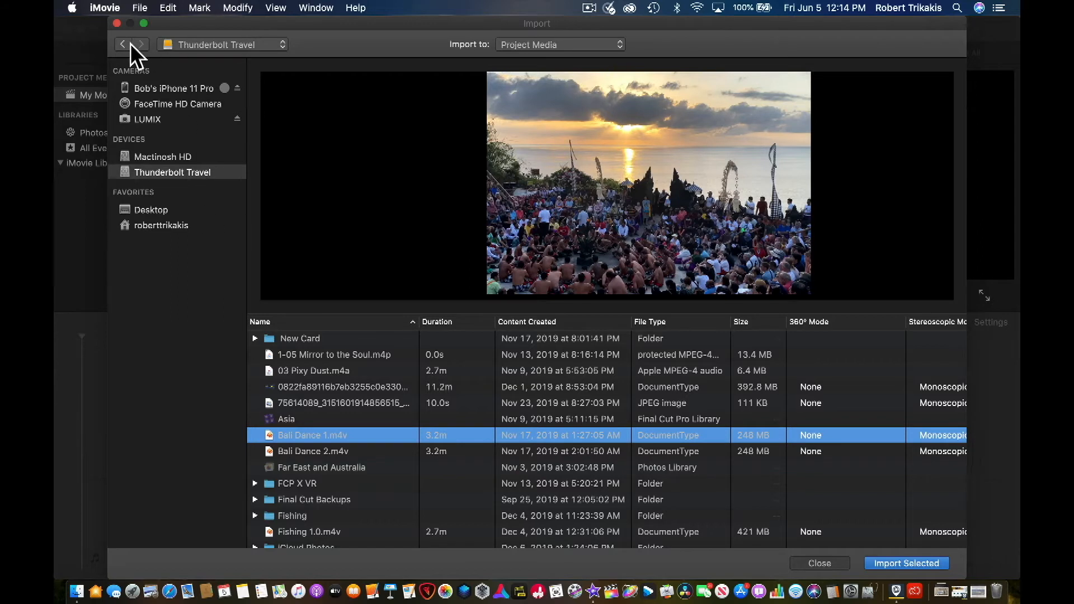
{"action": "left_click", "coordinate": [117, 24]}
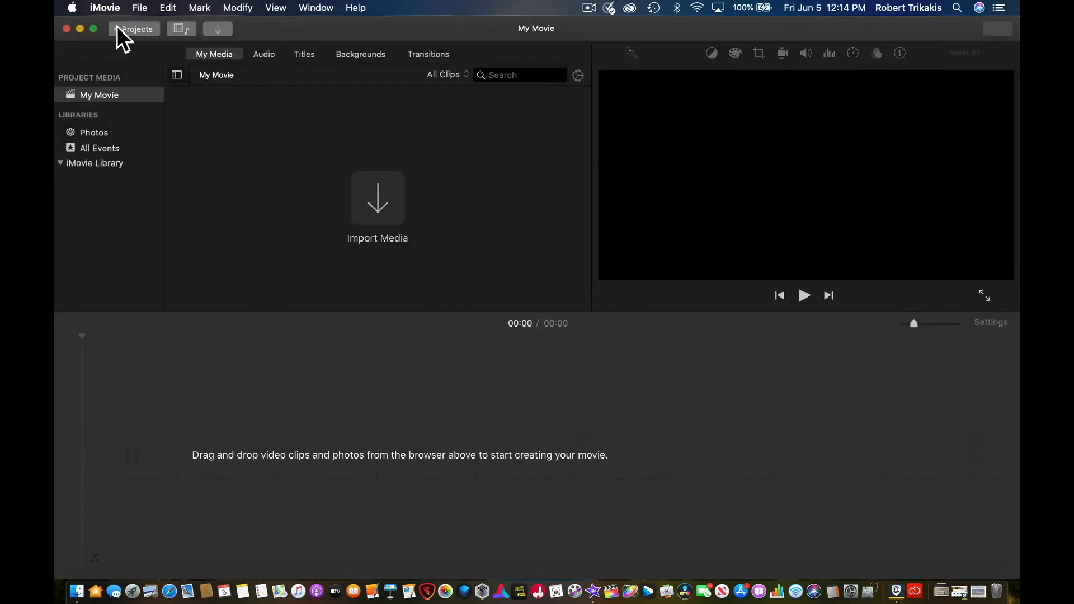
Add the hanging lanterns photo from the Photos library to the My Movie project media.
{"action": "left_click", "coordinate": [128, 144]}
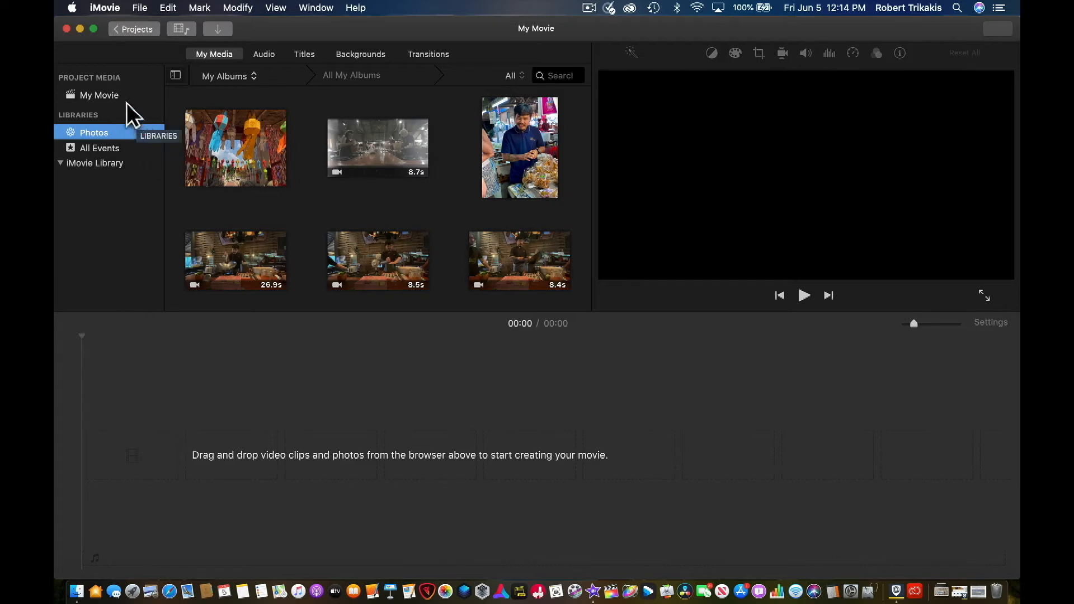
{"action": "left_click", "coordinate": [250, 144]}
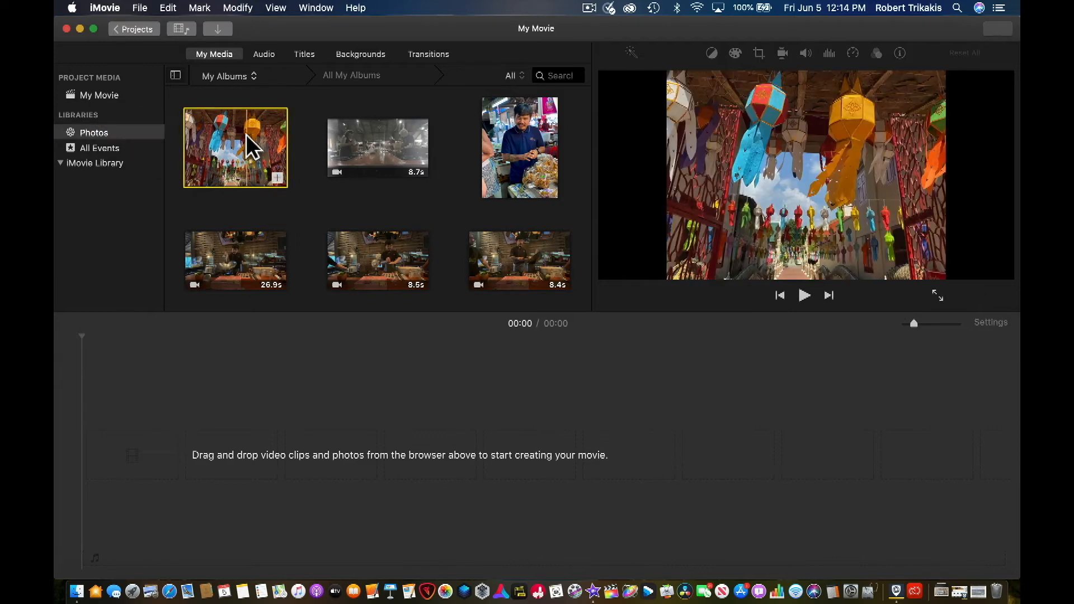
{"action": "left_click_drag", "start_coordinate": [247, 144], "coordinate": [144, 100]}
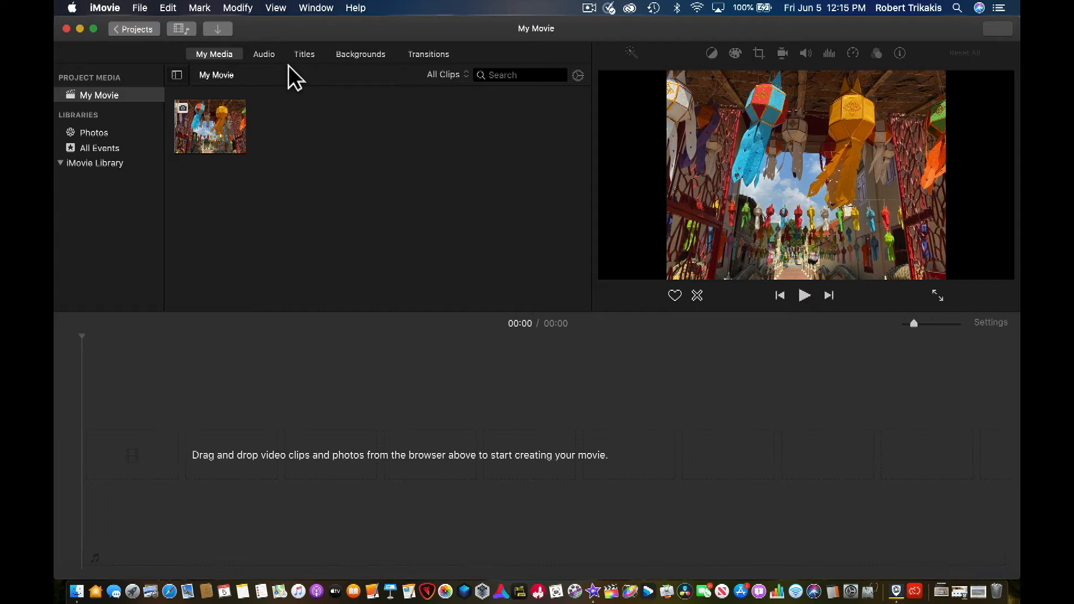
Add all the remaining clips and photos, from the 8.7s clip to the 30.5s market clip, from Photos to the My Movie media.
{"action": "left_click", "coordinate": [138, 132]}
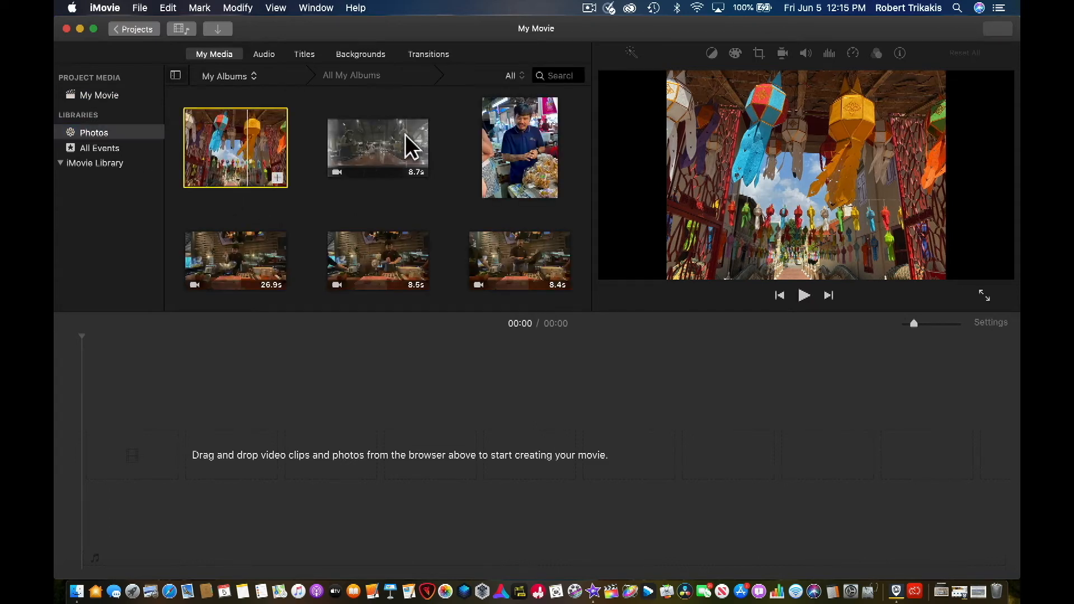
{"action": "left_click", "coordinate": [408, 144]}
{"action": "scroll", "coordinate": [434, 172], "scroll_direction": "down", "scroll_amount": 3}
{"action": "scroll", "coordinate": [438, 175], "scroll_direction": "up", "scroll_amount": 3}
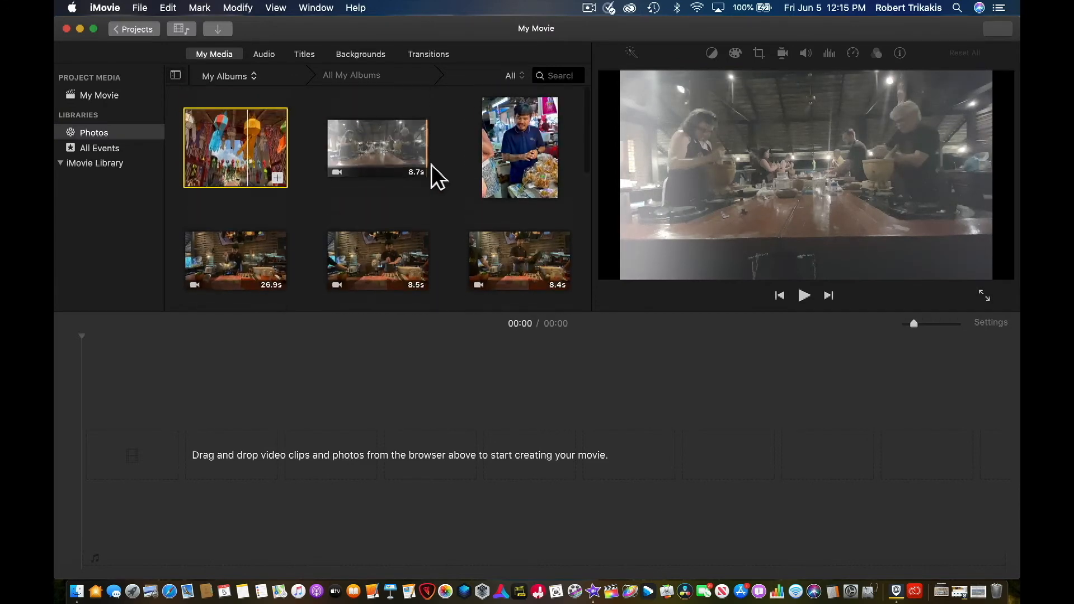
{"action": "left_click", "coordinate": [380, 141]}
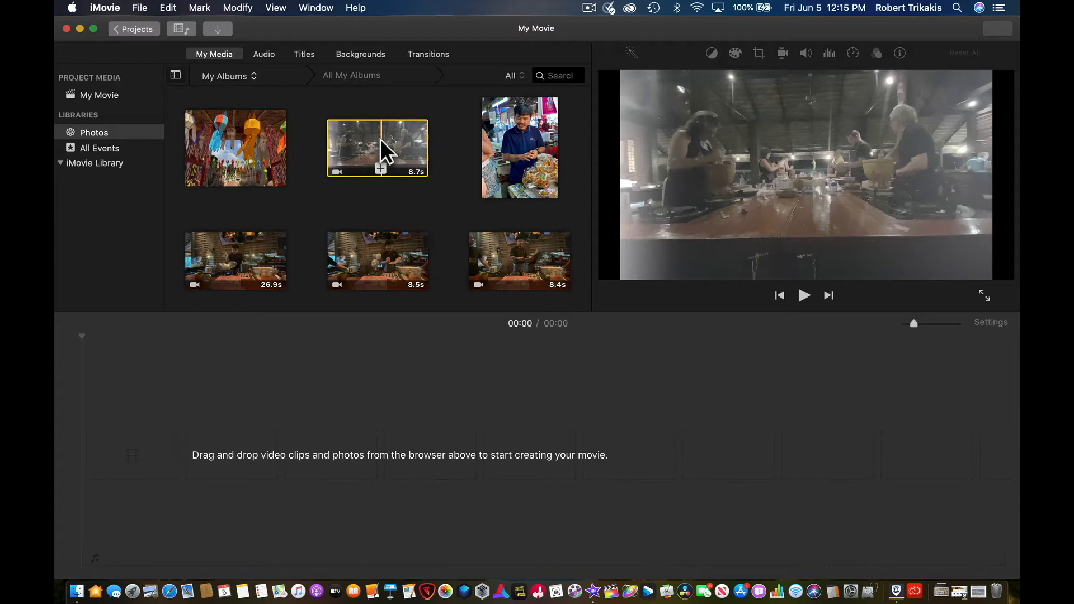
{"action": "key", "text": "shift"}
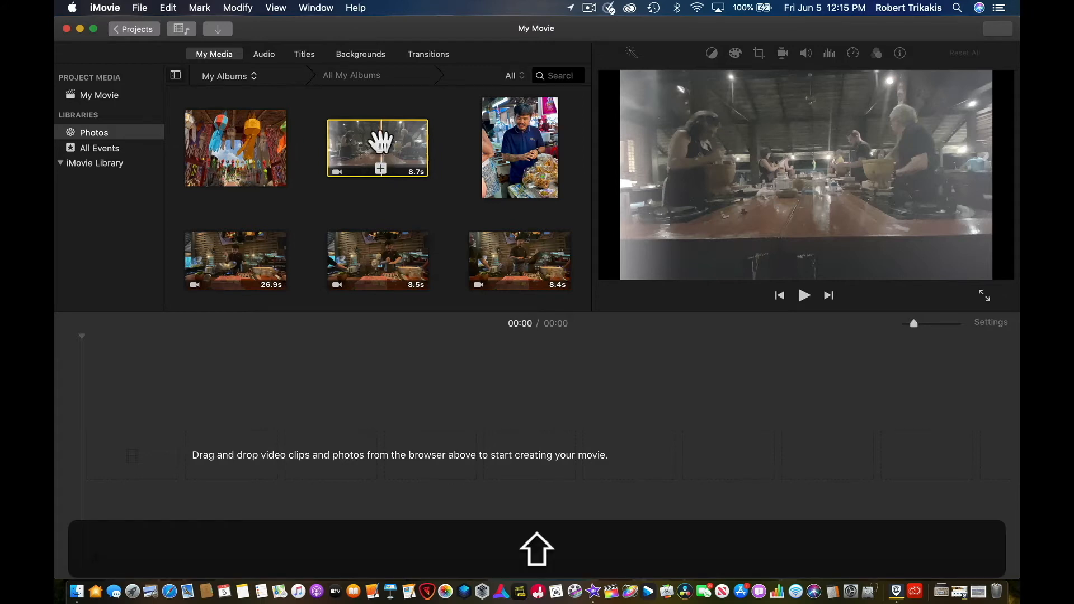
{"action": "scroll", "coordinate": [381, 144], "scroll_direction": "down", "scroll_amount": 5}
{"action": "left_click", "coordinate": [255, 283], "text": "shift"}
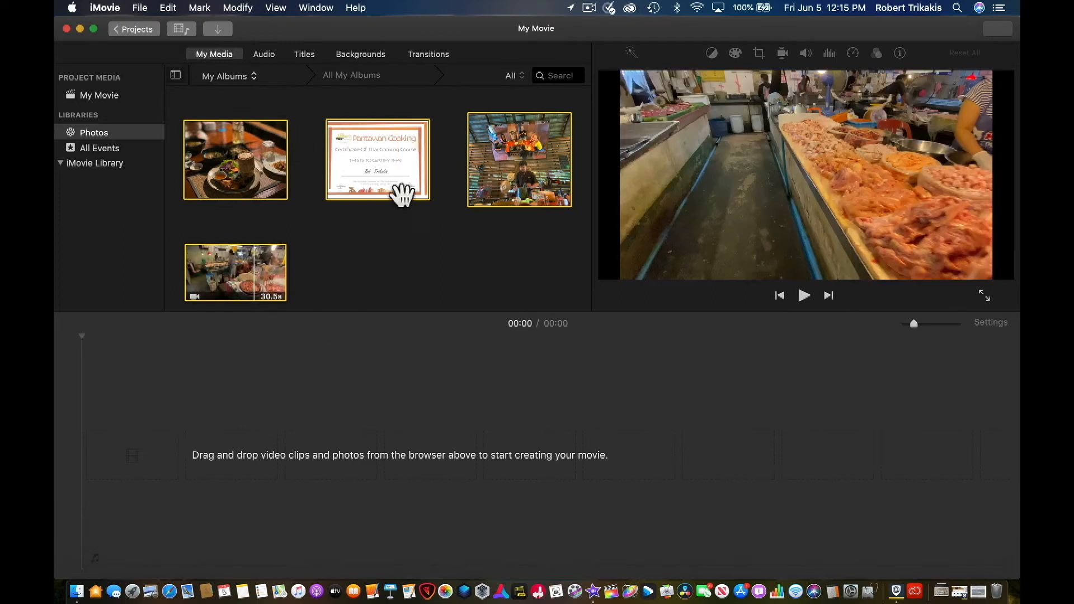
{"action": "left_click_drag", "start_coordinate": [216, 259], "coordinate": [130, 95]}
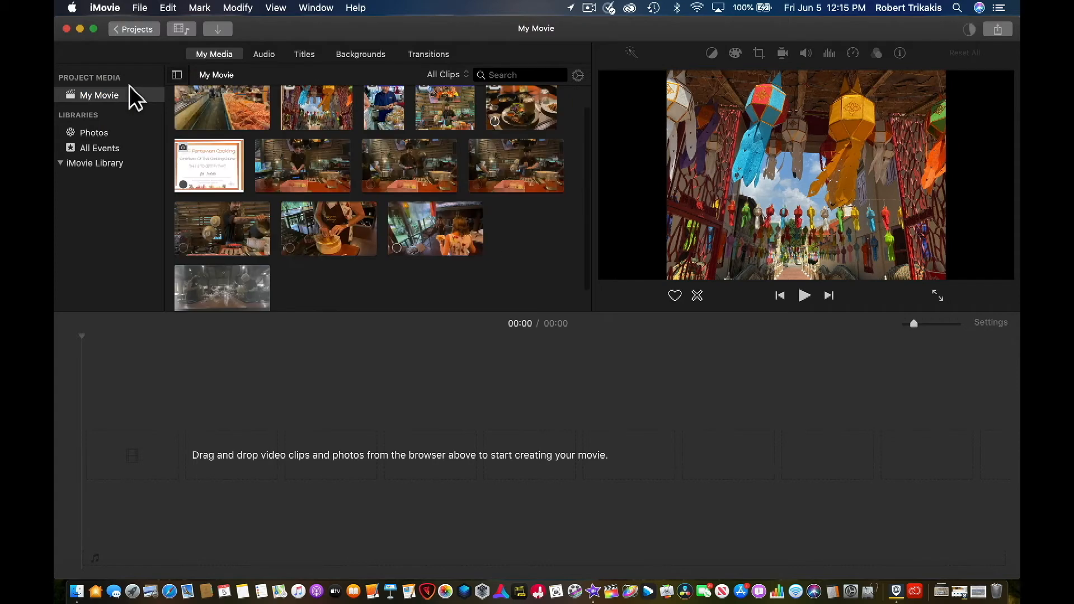
{"action": "scroll", "coordinate": [522, 212], "scroll_direction": "up", "scroll_amount": 2}
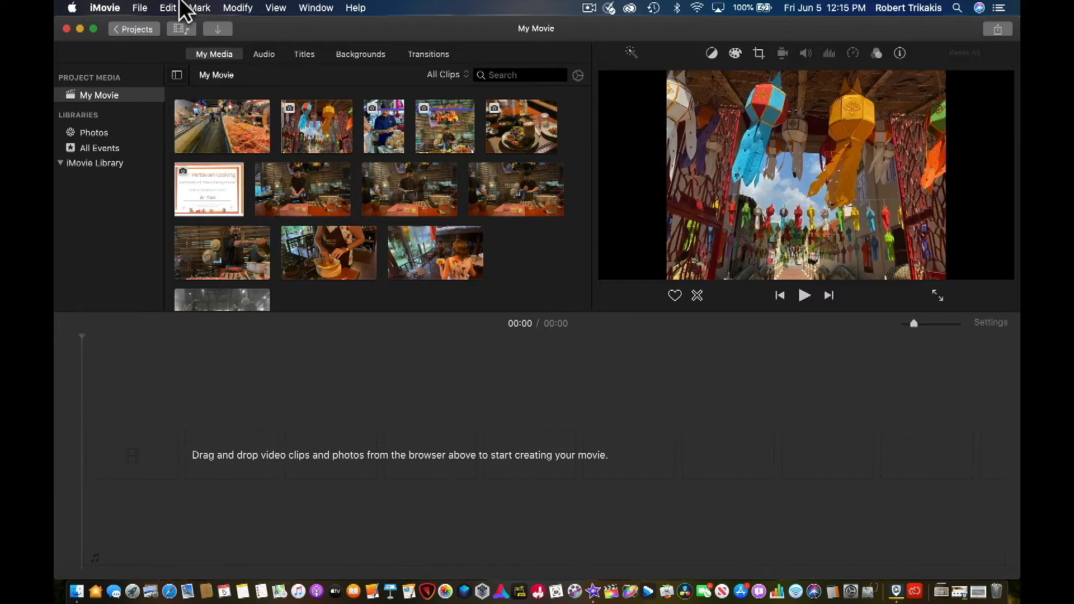
Create a new event named Cooking Class Media in the iMovie Library and return to the My Movie project media.
{"action": "left_click", "coordinate": [145, 164]}
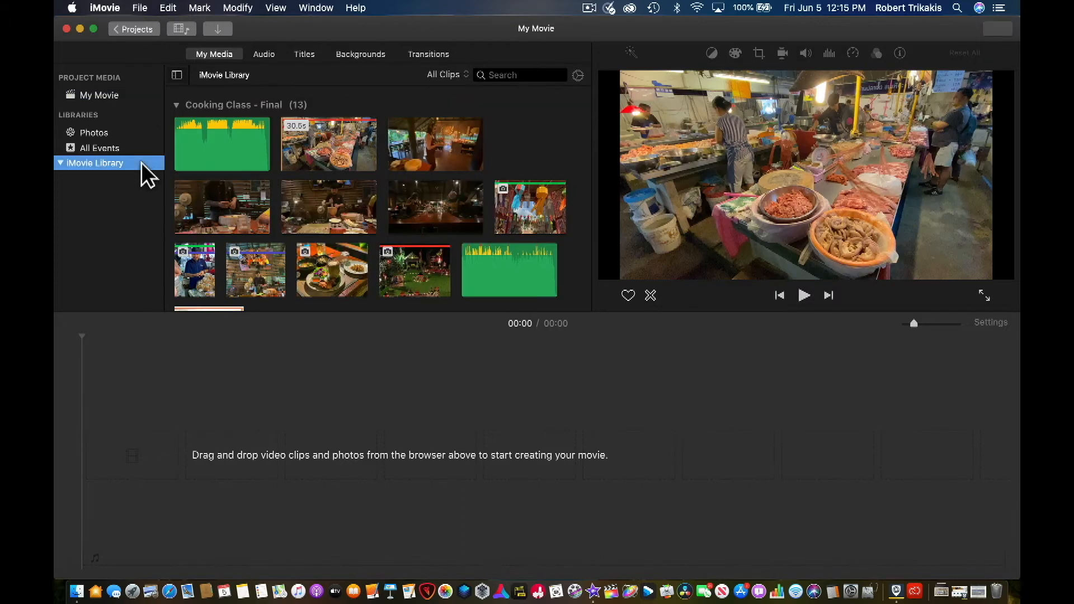
{"action": "left_click", "coordinate": [140, 7]}
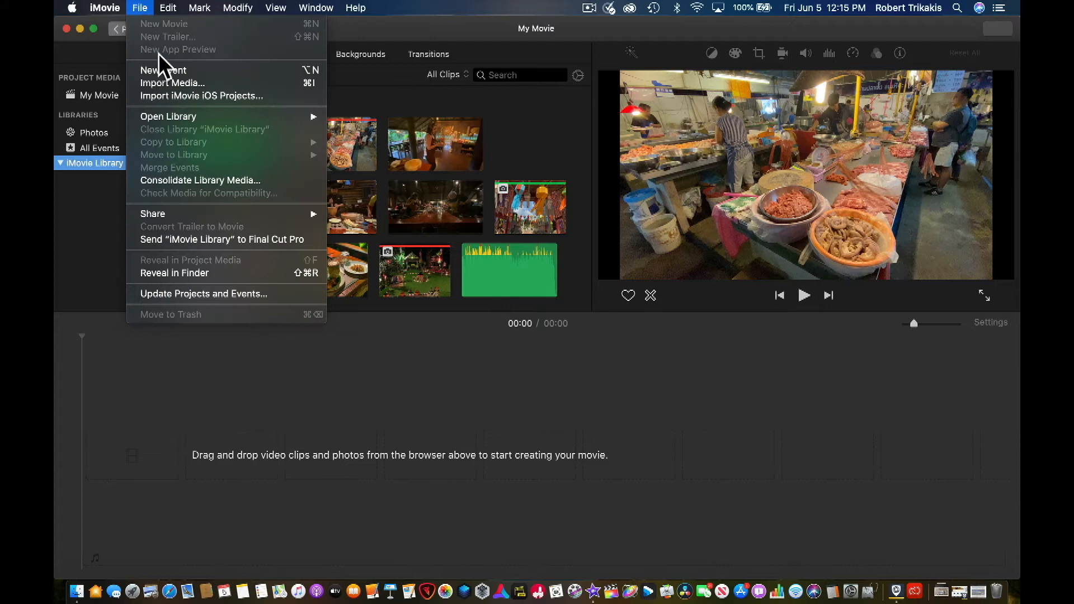
{"action": "left_click", "coordinate": [165, 67]}
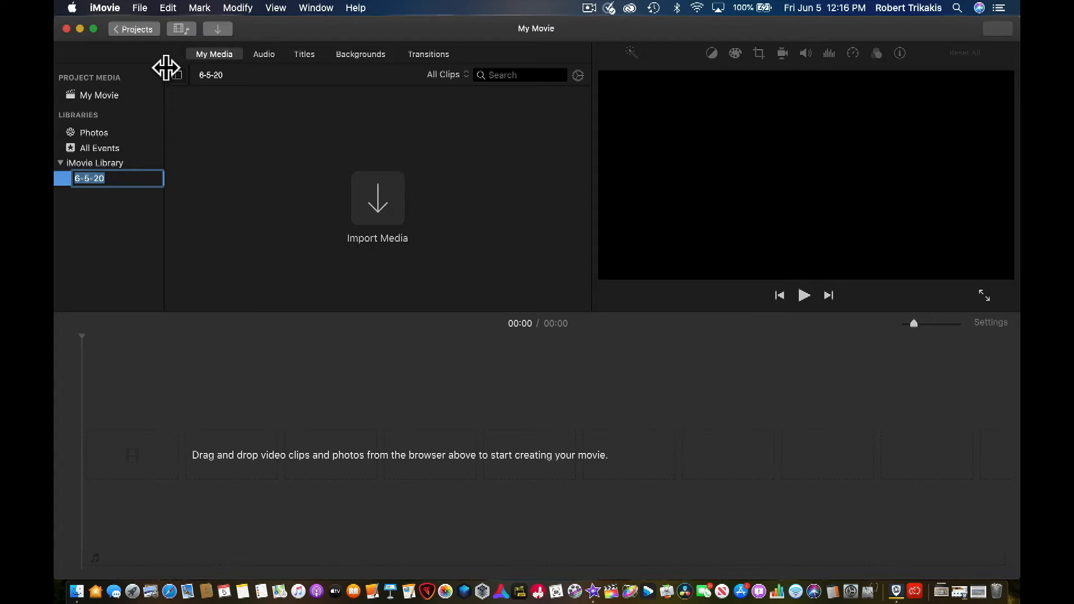
{"action": "type", "text": "Cooking Class Media"}
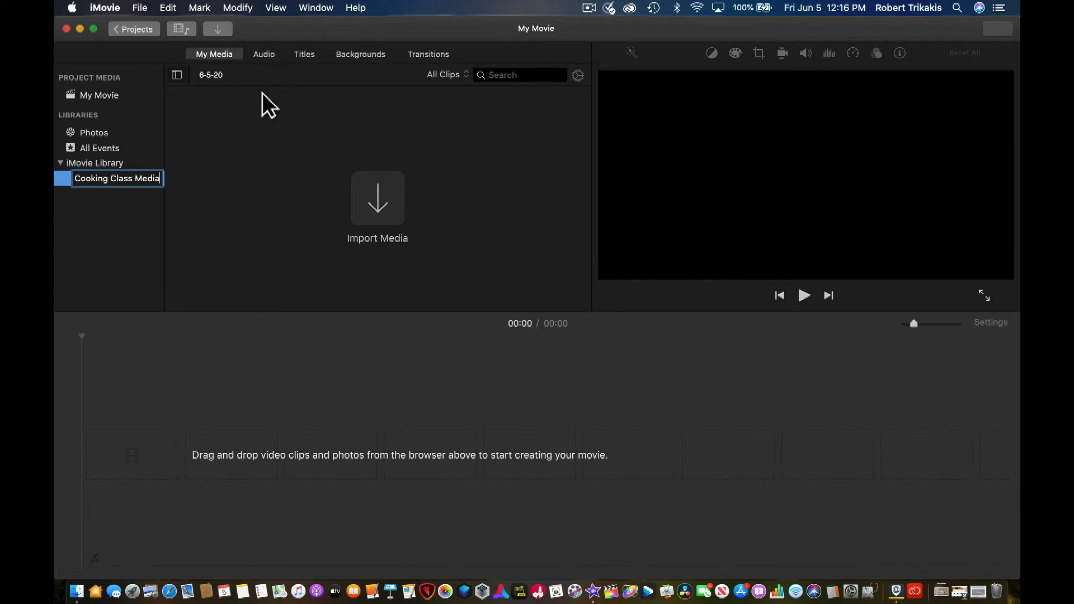
{"action": "left_click", "coordinate": [248, 145]}
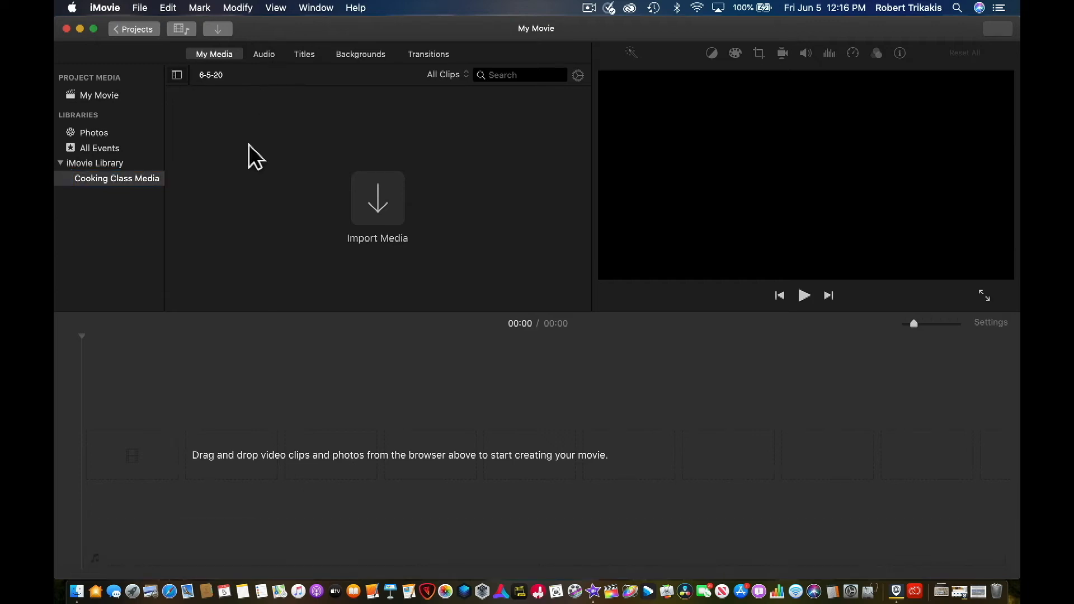
{"action": "left_click", "coordinate": [159, 191]}
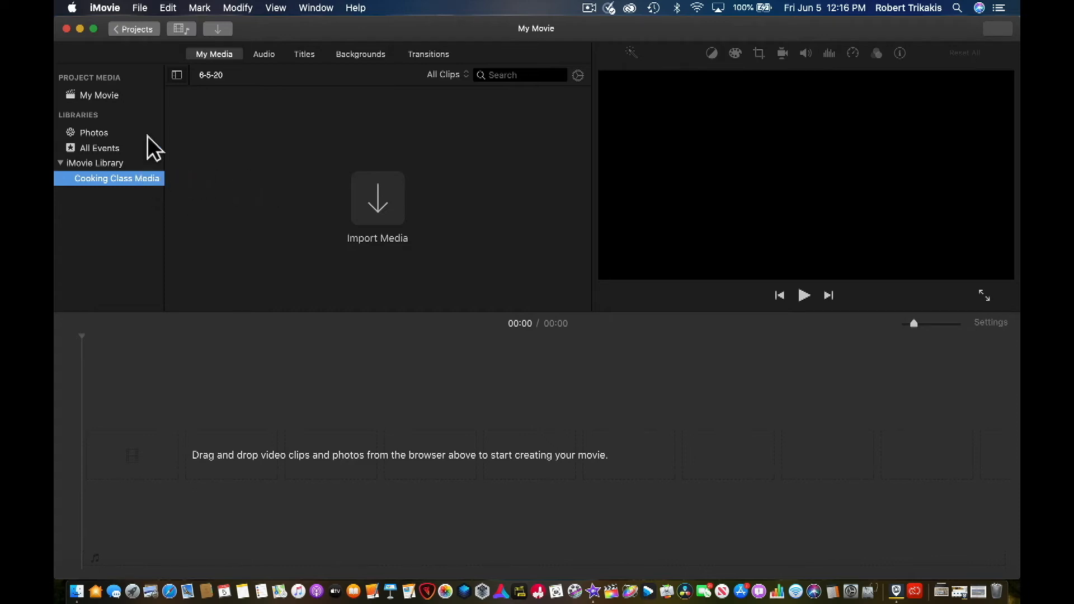
{"action": "left_click", "coordinate": [123, 95]}
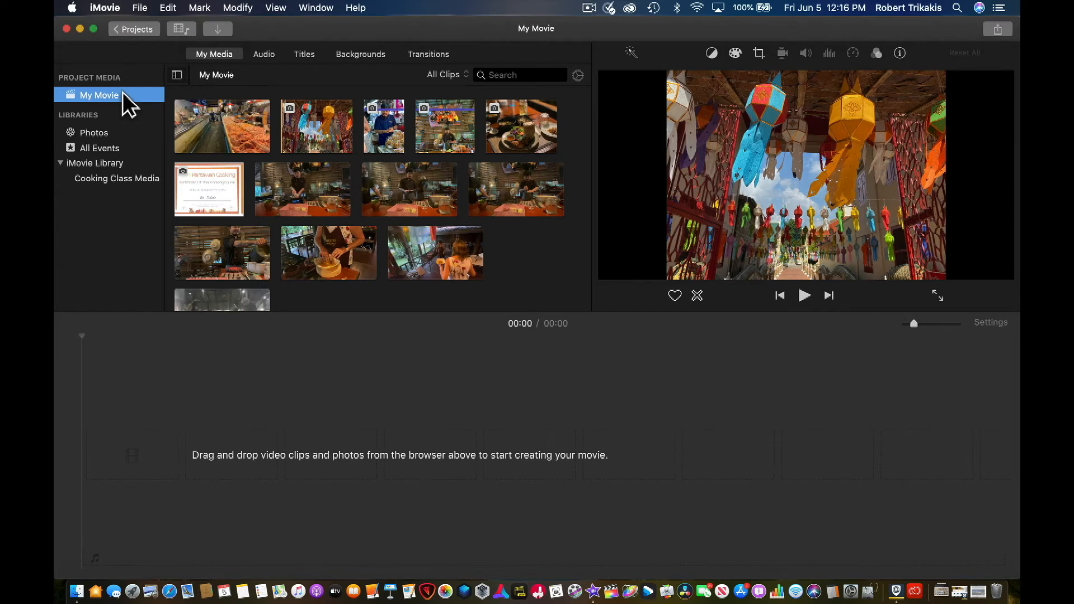
Move all the clips and photos from the My Movie media into the Cooking Class Media event and open that event.
{"action": "left_click", "coordinate": [223, 131]}
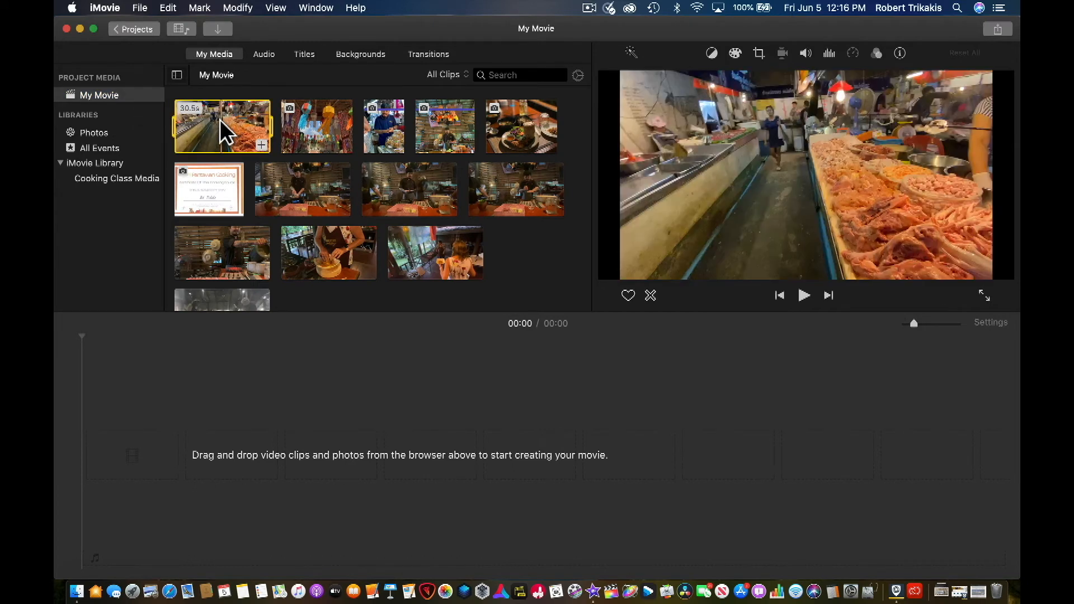
{"action": "key", "text": "shift"}
{"action": "scroll", "coordinate": [259, 137], "scroll_direction": "down", "scroll_amount": 3}
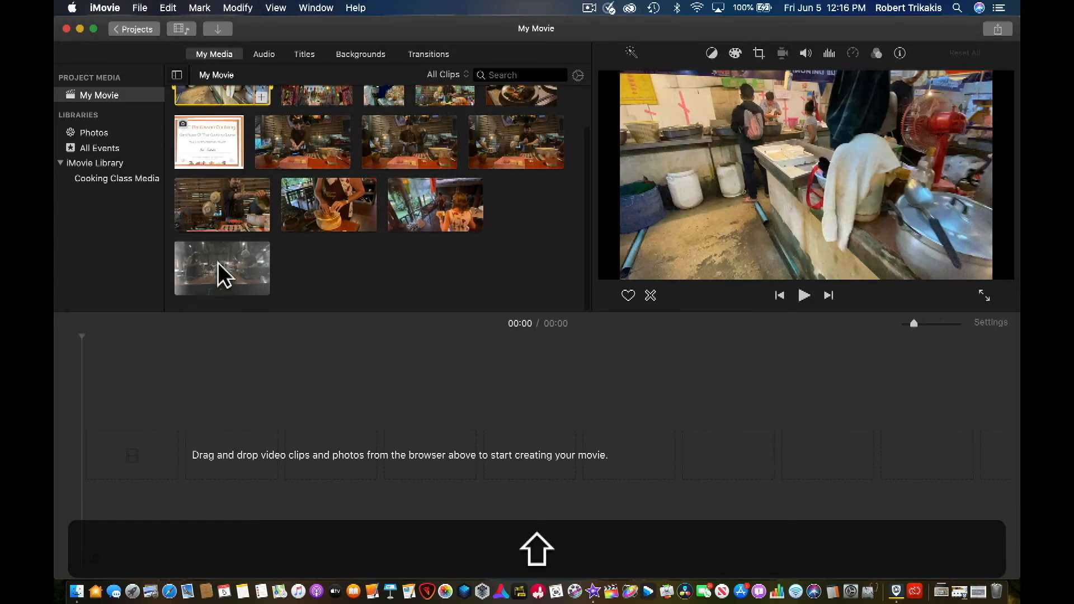
{"action": "left_click", "coordinate": [223, 272], "text": "shift"}
{"action": "left_click_drag", "start_coordinate": [223, 273], "coordinate": [152, 189]}
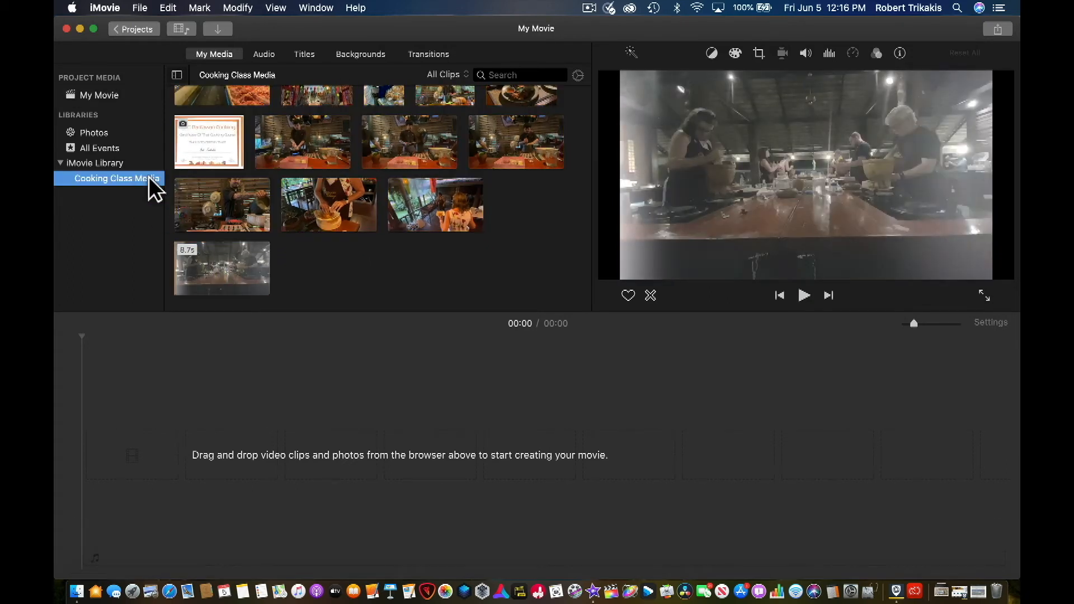
{"action": "left_click", "coordinate": [120, 175]}
{"action": "left_click", "coordinate": [115, 200]}
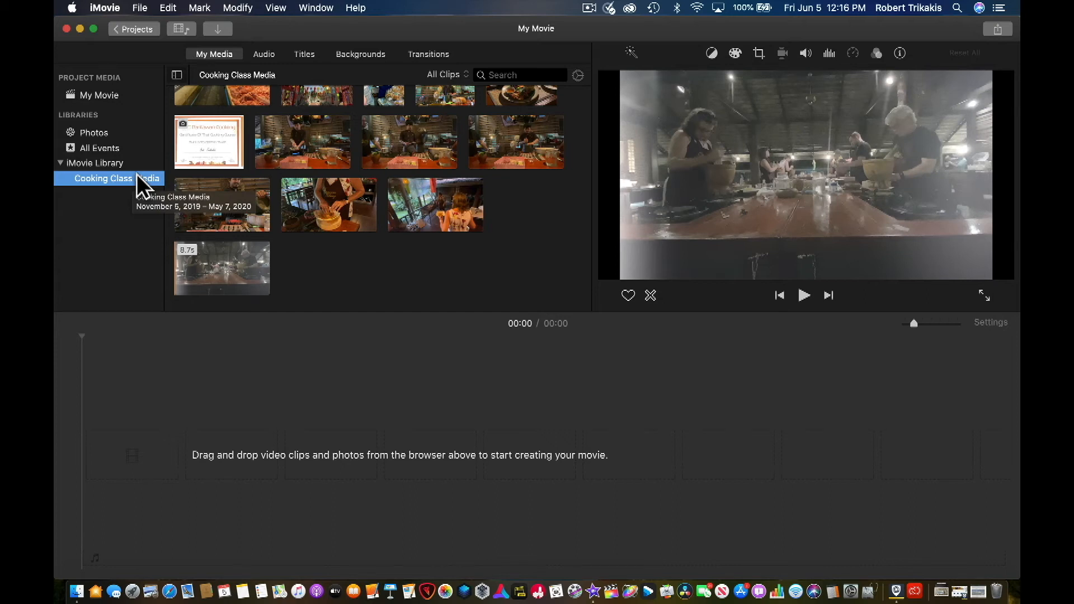
Place the hanging lanterns photo at the start of the empty timeline.
{"action": "scroll", "coordinate": [330, 212], "scroll_direction": "up", "scroll_amount": 2}
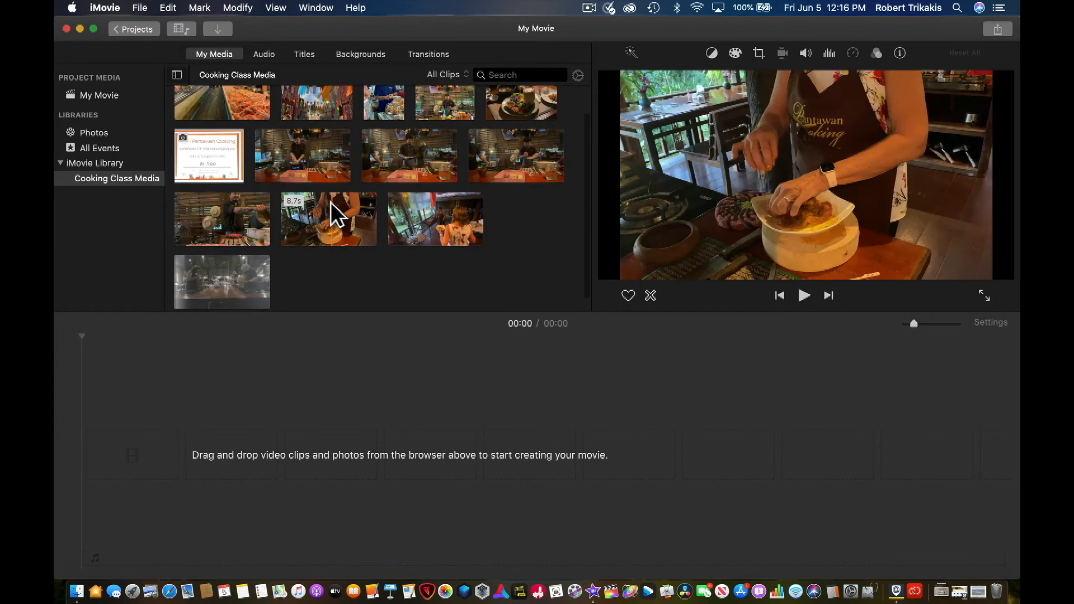
{"action": "scroll", "coordinate": [336, 212], "scroll_direction": "up", "scroll_amount": 1}
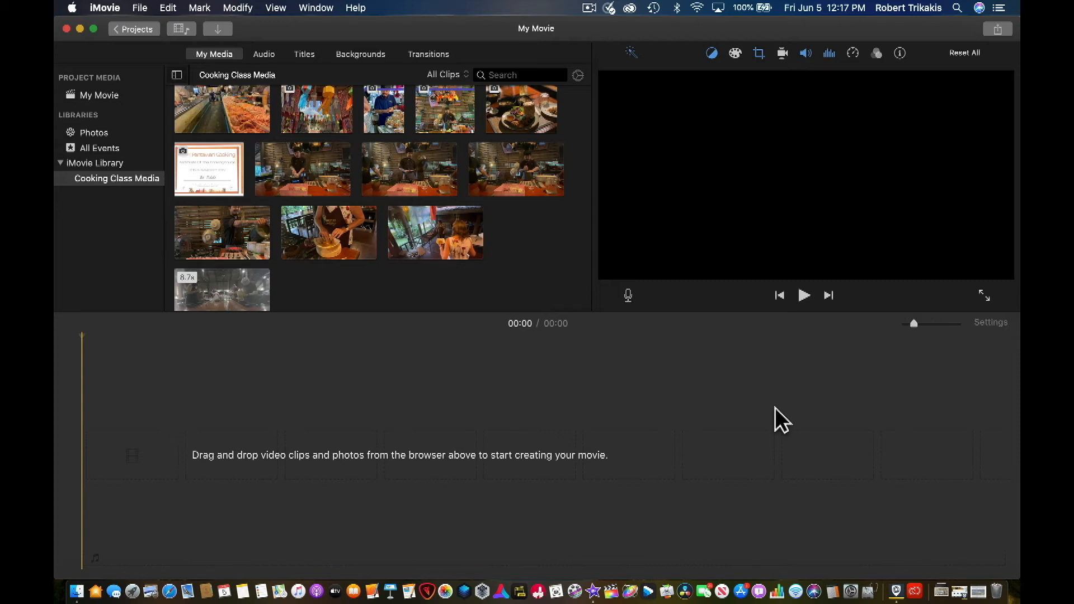
{"action": "scroll", "coordinate": [451, 204], "scroll_direction": "up", "scroll_amount": 2}
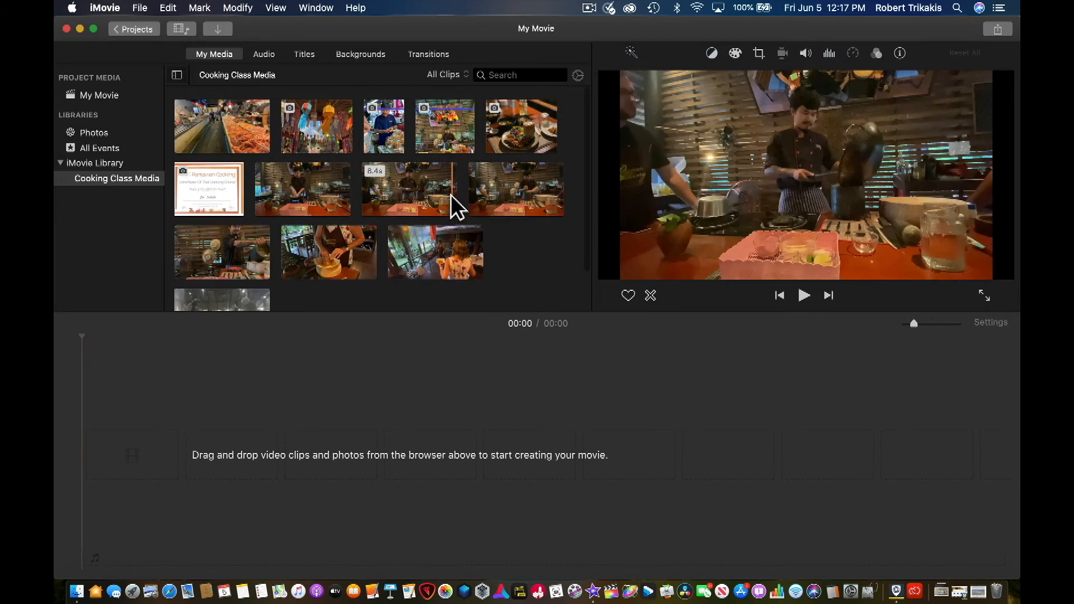
{"action": "left_click", "coordinate": [318, 133]}
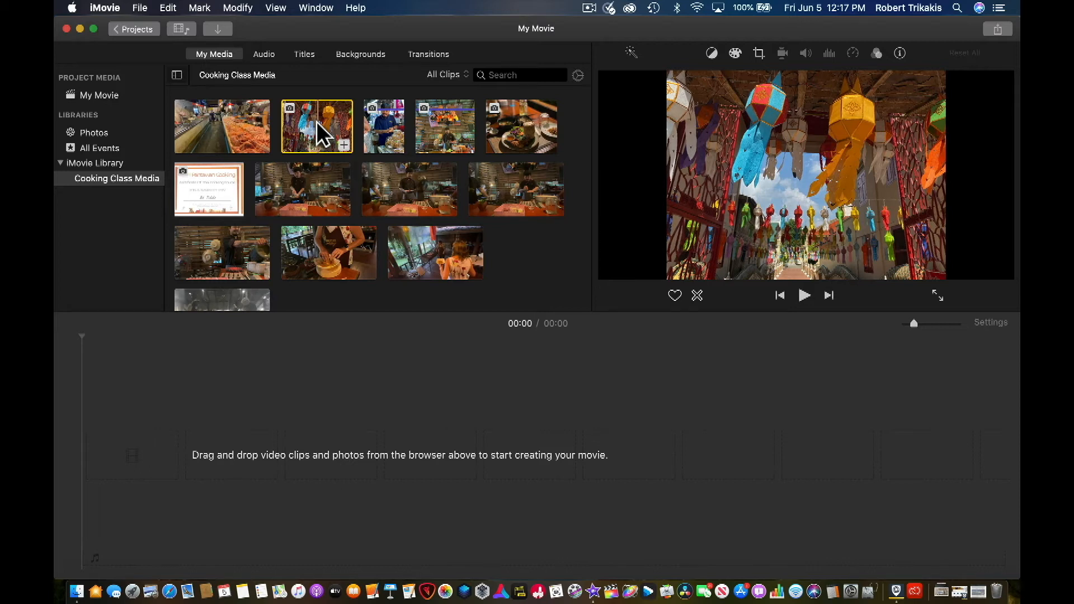
{"action": "left_click_drag", "start_coordinate": [324, 135], "coordinate": [111, 470]}
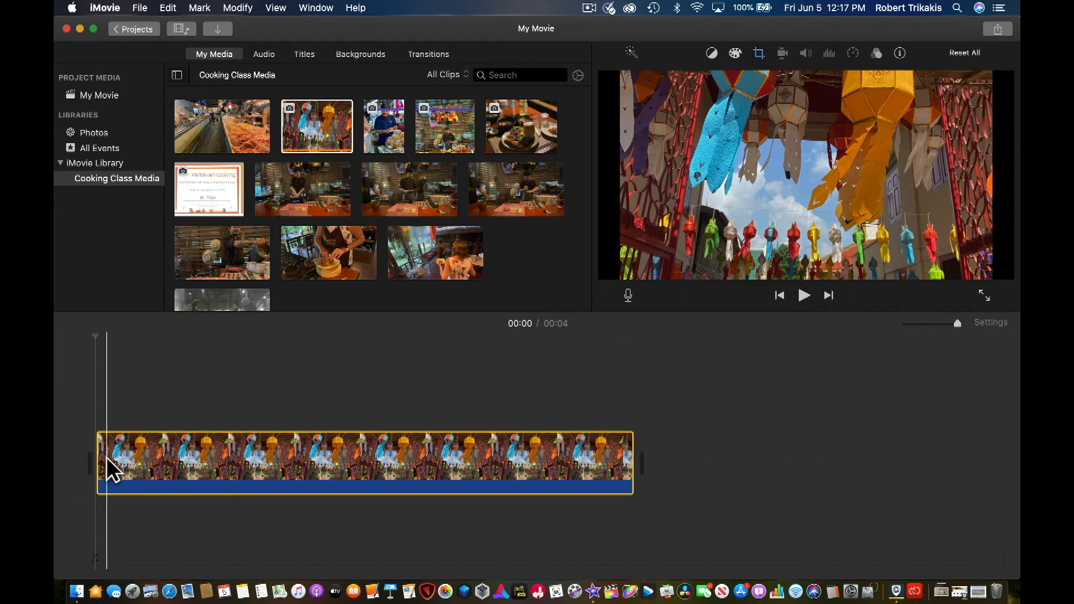
Append the whole grey 8.7s clip of people cooking at the long table to the movie.
{"action": "left_click", "coordinate": [231, 293]}
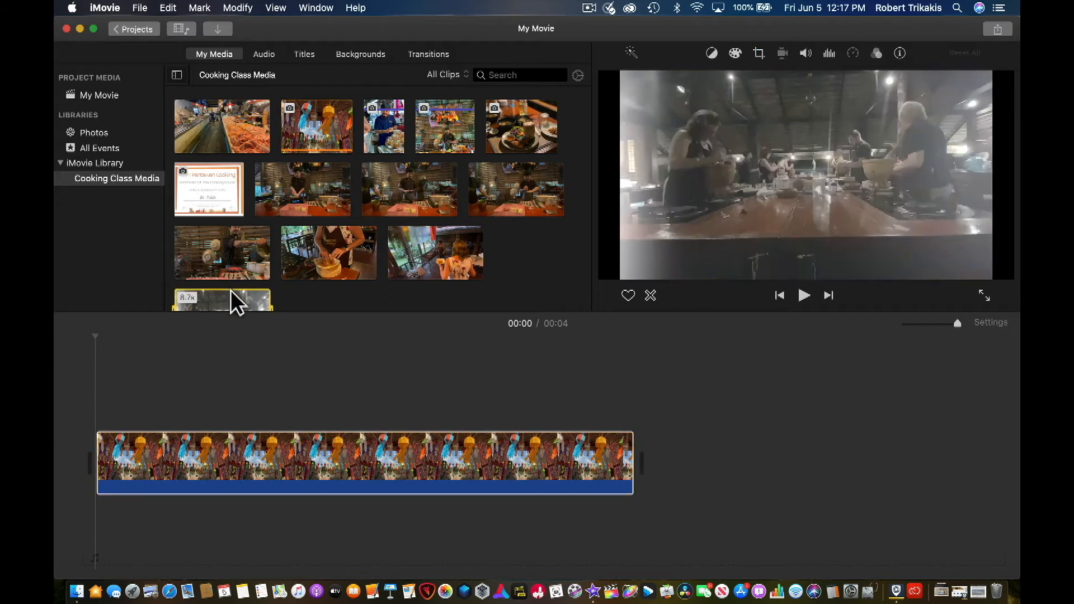
{"action": "scroll", "coordinate": [231, 293], "scroll_direction": "down", "scroll_amount": 2}
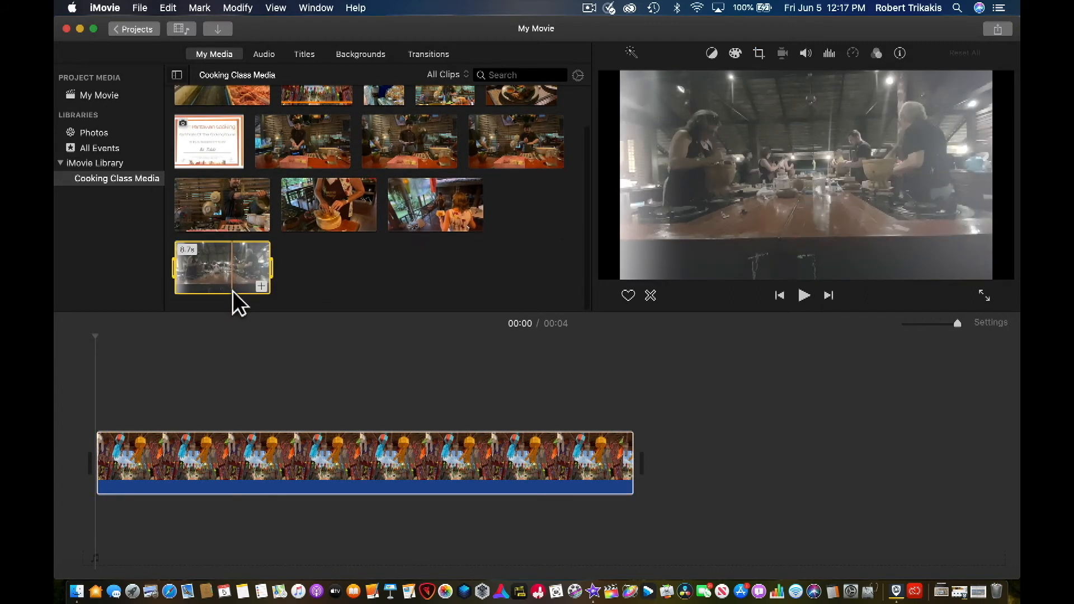
{"action": "left_click", "coordinate": [261, 287]}
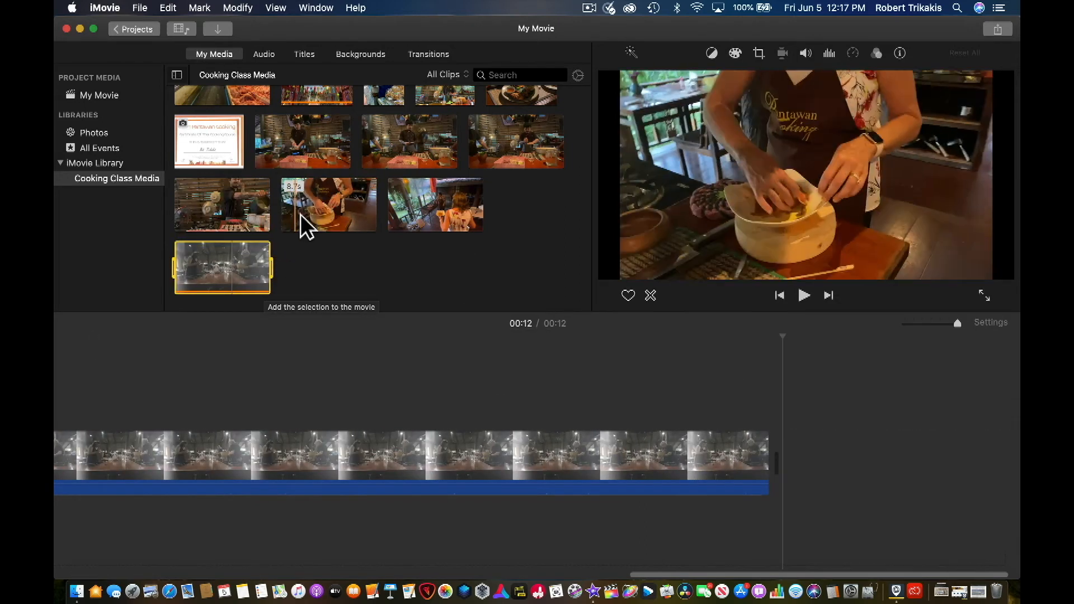
Append the photo of the market vendor in the dark blue shirt to the end of the movie.
{"action": "scroll", "coordinate": [283, 226], "scroll_direction": "up", "scroll_amount": 1}
{"action": "scroll", "coordinate": [283, 227], "scroll_direction": "up", "scroll_amount": 5}
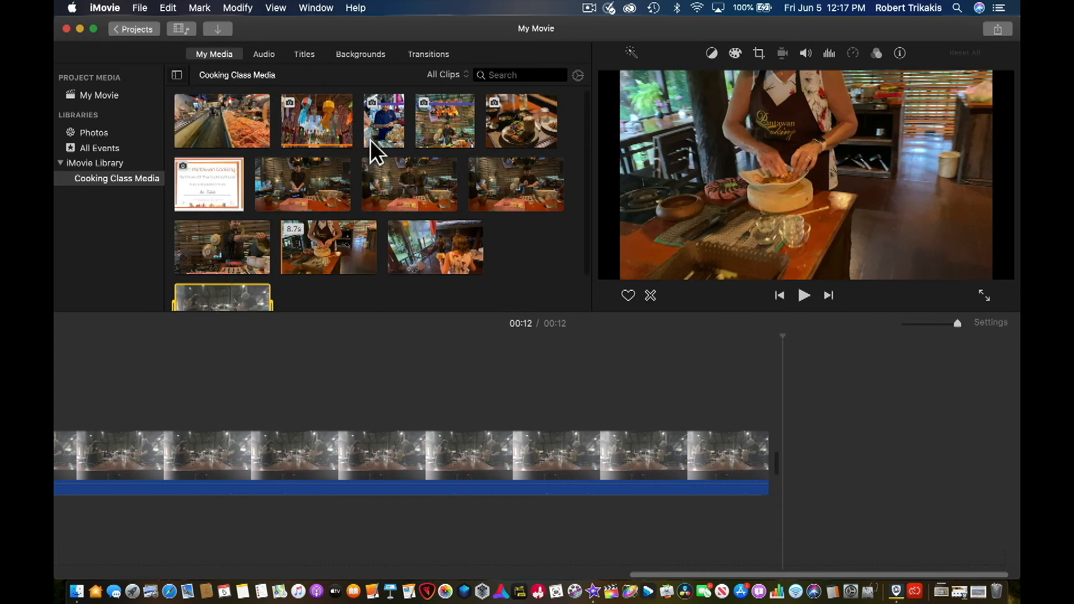
{"action": "left_click", "coordinate": [390, 130]}
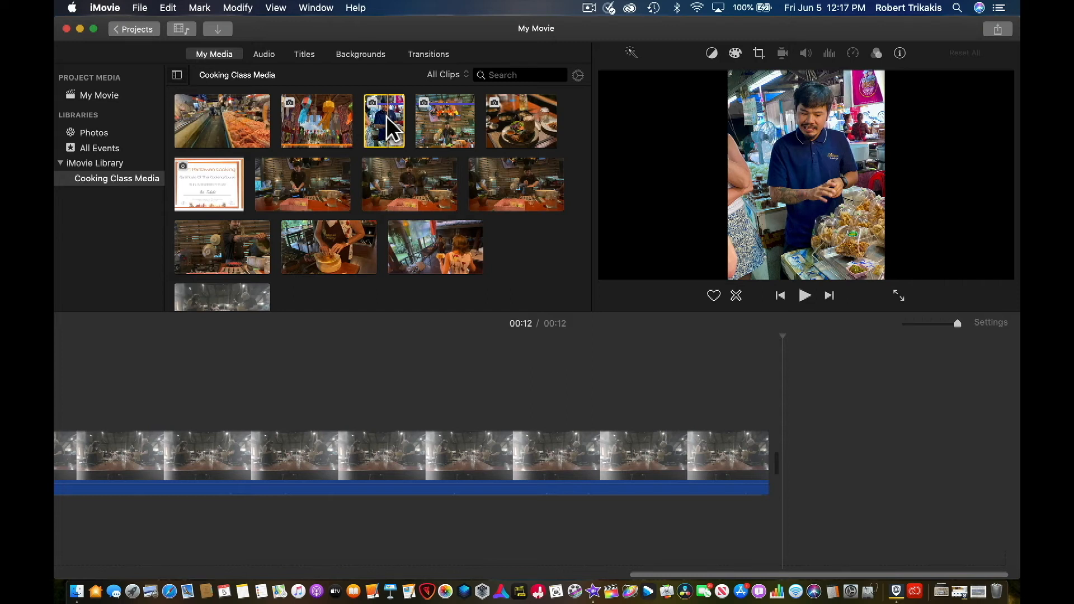
{"action": "key", "text": "e"}
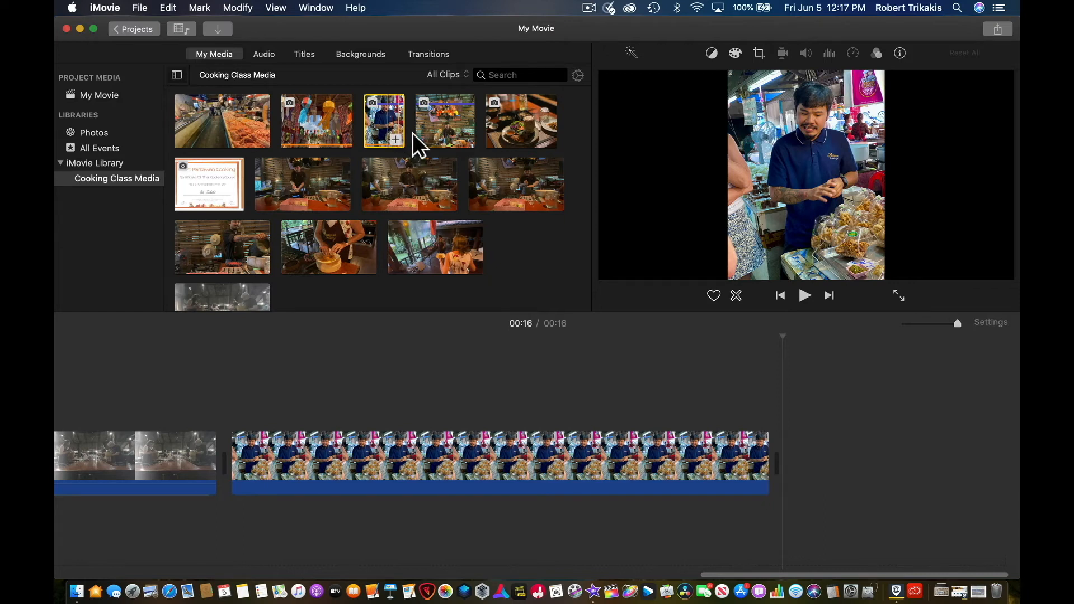
Append the 26.9s, 8.4s and 8.5s chef clips in that order to the end of the movie.
{"action": "left_click", "coordinate": [331, 190]}
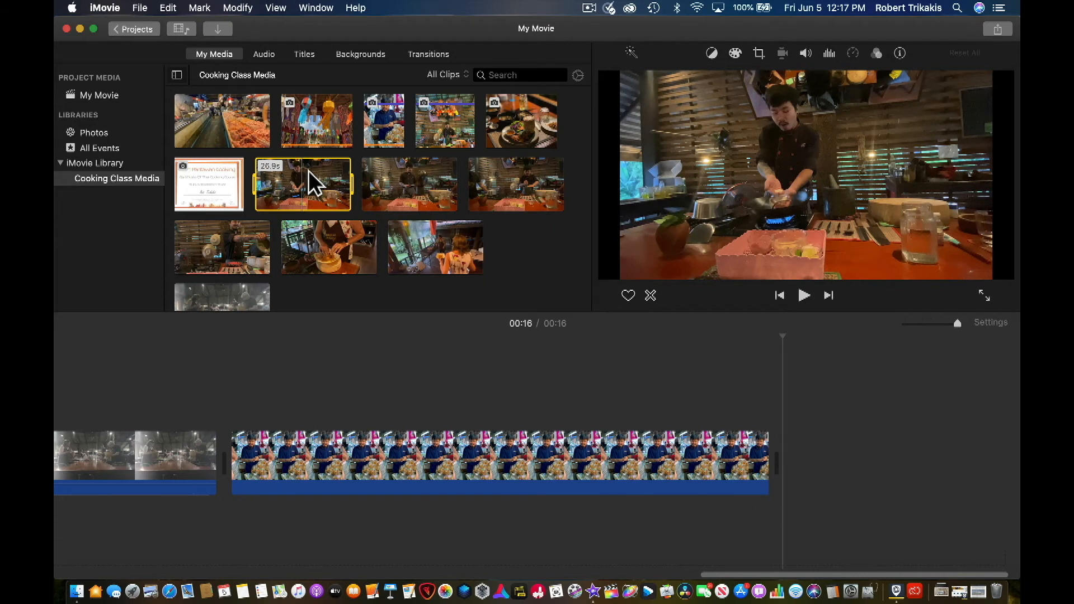
{"action": "key", "text": "e"}
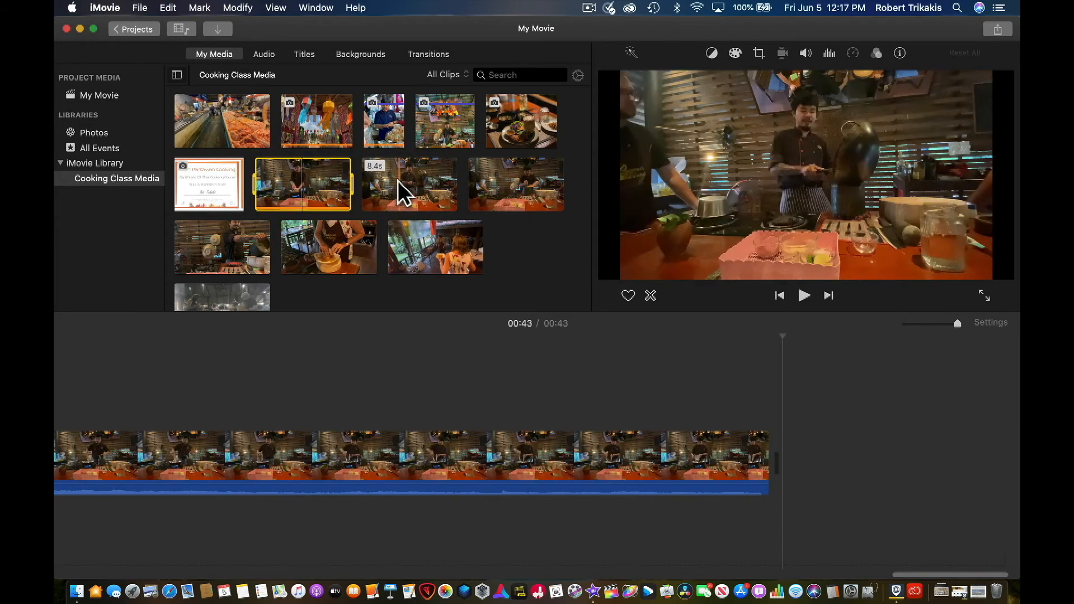
{"action": "left_click", "coordinate": [431, 192]}
{"action": "key", "text": "e"}
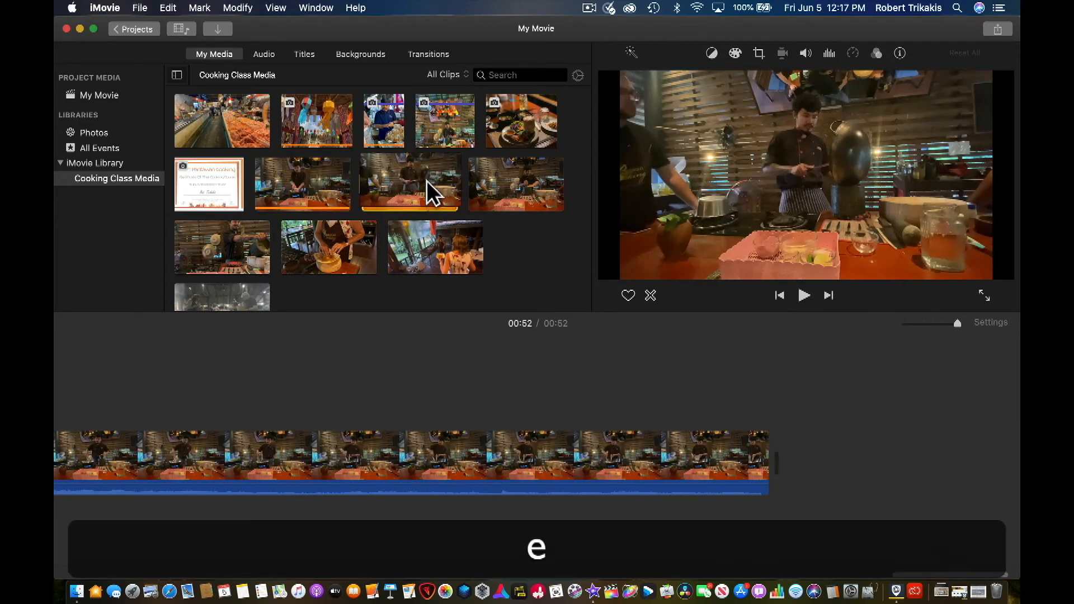
{"action": "key", "text": "e"}
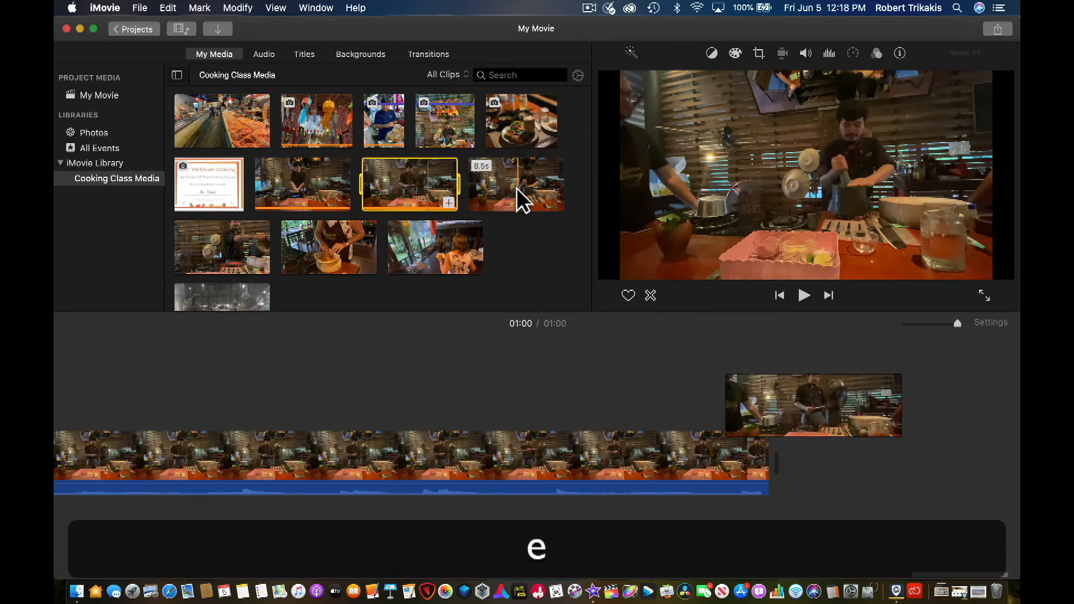
Append the 8.9s chef clip, the 8.7s hand-mixing clip and the 17.5s terrace clip to the end of the movie.
{"action": "left_click", "coordinate": [241, 252]}
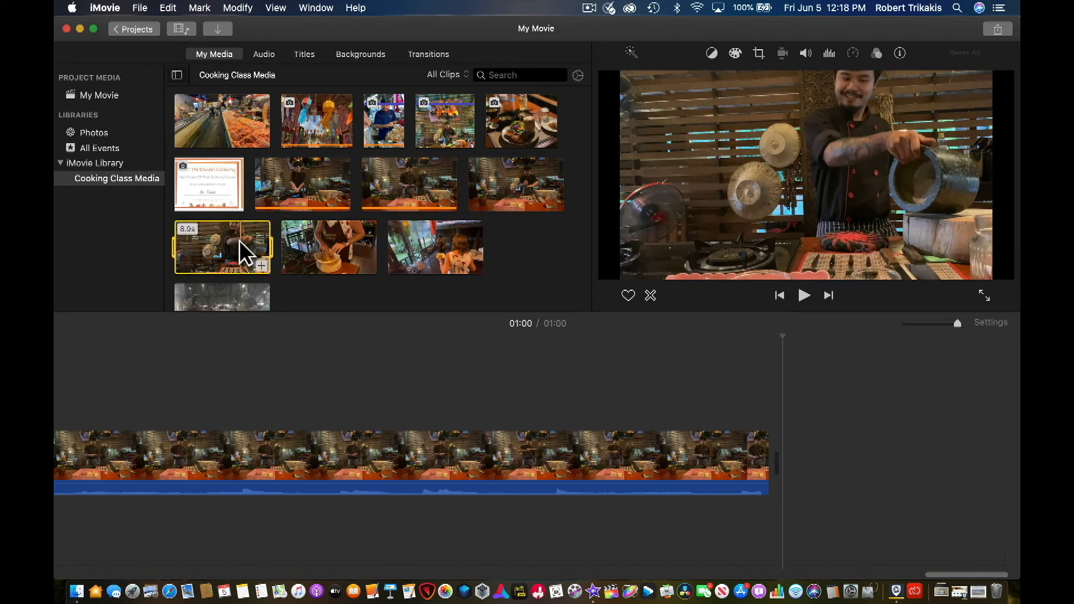
{"action": "key", "text": "e"}
{"action": "left_click", "coordinate": [305, 258]}
{"action": "key", "text": "e"}
{"action": "left_click", "coordinate": [431, 263]}
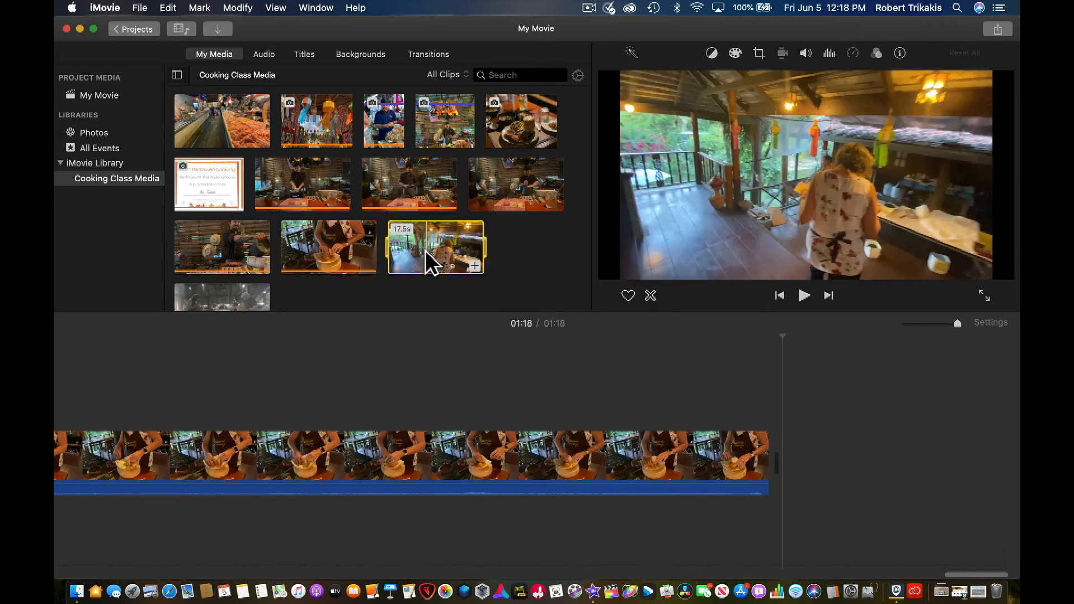
{"action": "key", "text": "e"}
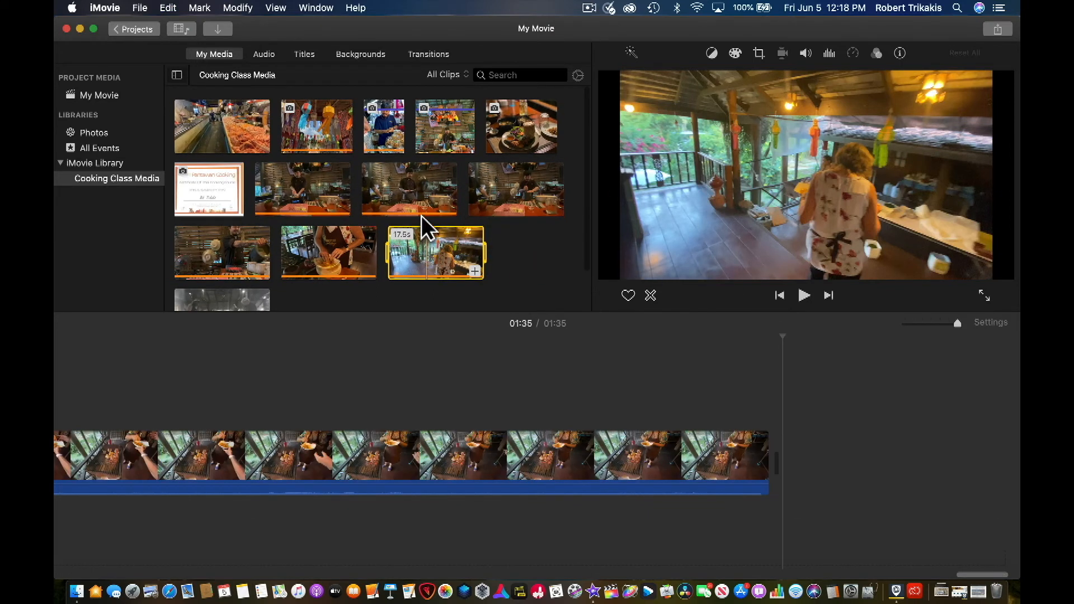
Add the Pantawan Cooking certificate photo and the photo of the chef beneath the overhead mirror to the end of the movie.
{"action": "scroll", "coordinate": [423, 225], "scroll_direction": "down", "scroll_amount": 1}
{"action": "left_click", "coordinate": [207, 176]}
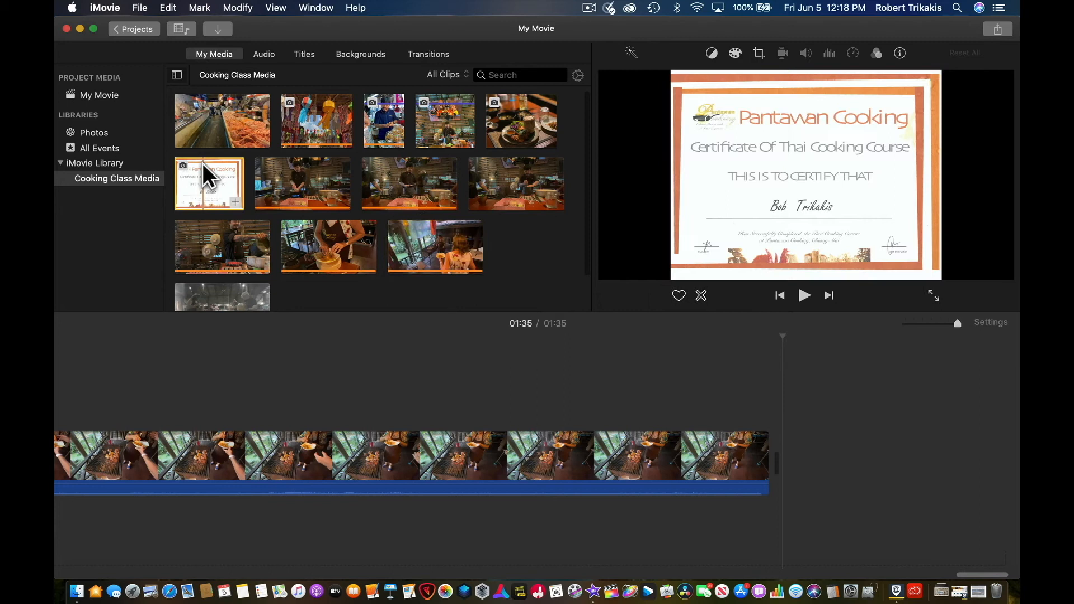
{"action": "left_click_drag", "start_coordinate": [207, 176], "coordinate": [817, 470]}
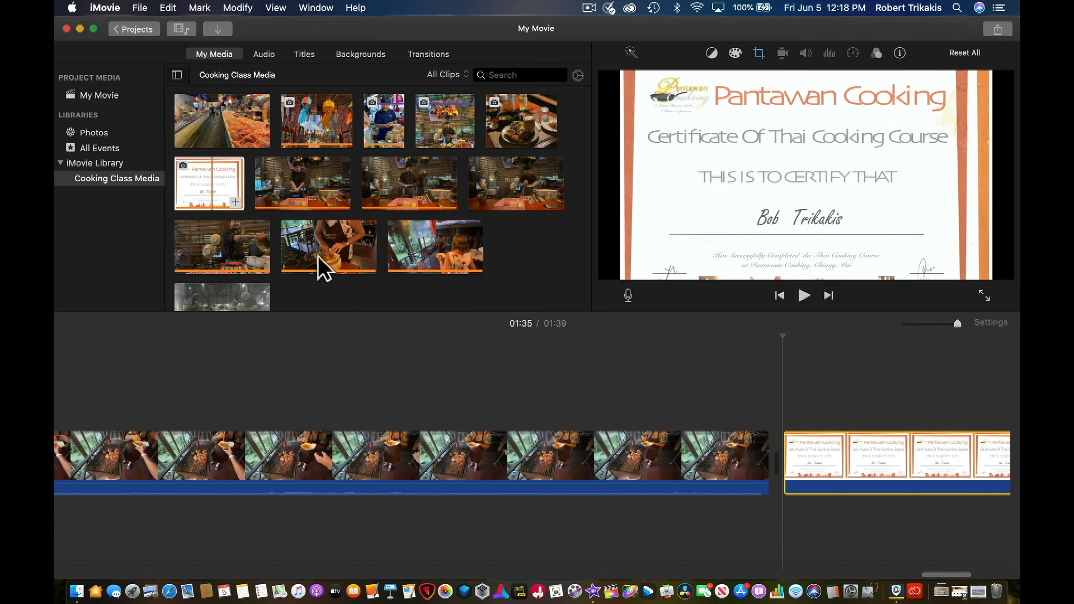
{"action": "left_click", "coordinate": [440, 142]}
{"action": "left_click", "coordinate": [467, 139]}
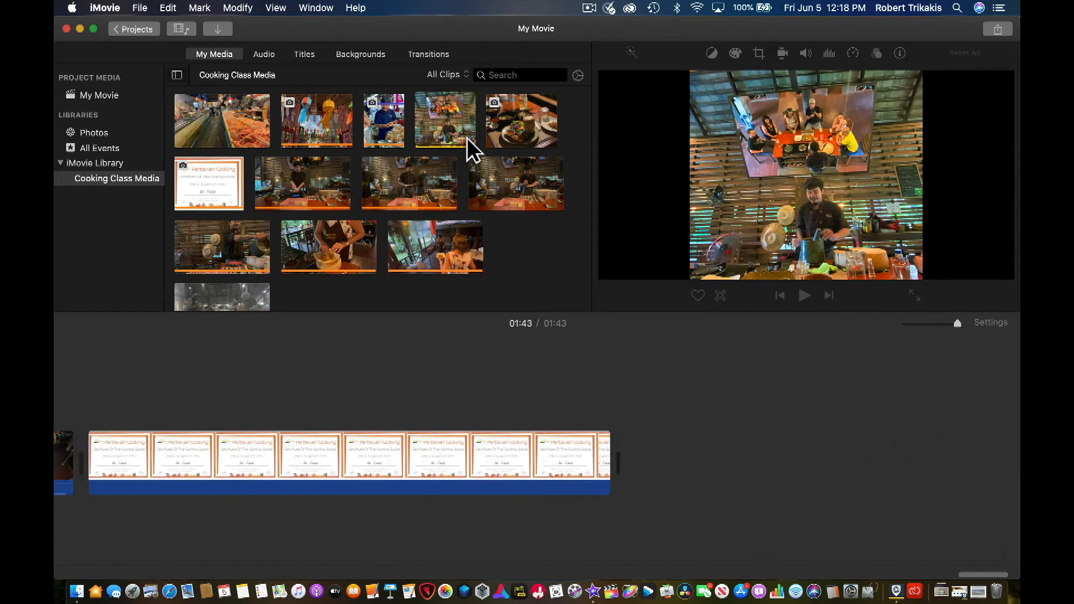
Look back through the timeline clips and fit the whole movie in the timeline view.
{"action": "scroll", "coordinate": [448, 396], "scroll_direction": "left", "scroll_amount": 10}
{"action": "scroll", "coordinate": [312, 414], "scroll_direction": "left", "scroll_amount": 10}
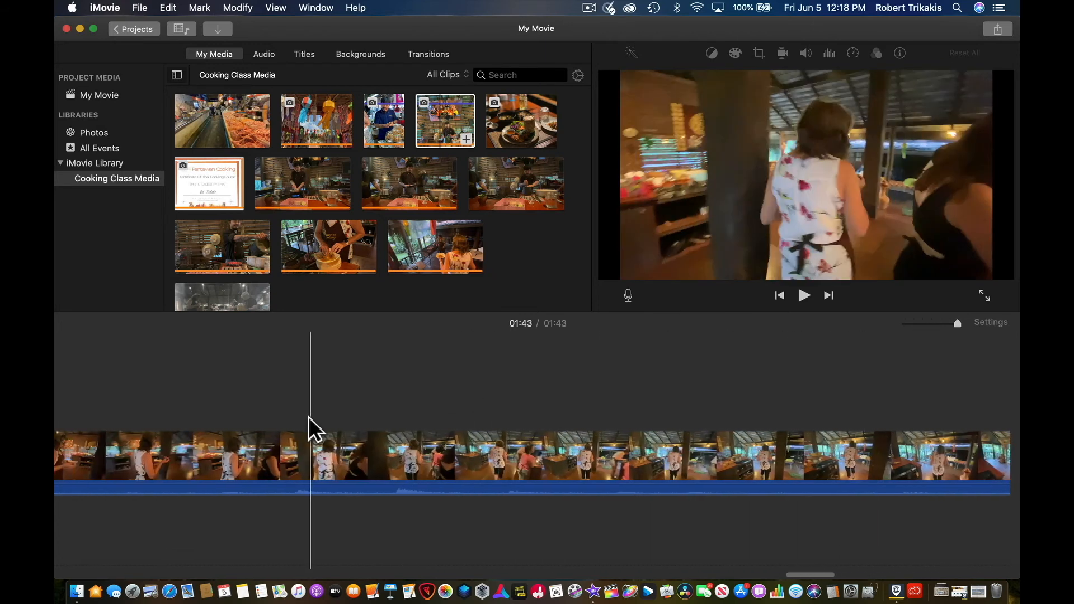
{"action": "scroll", "coordinate": [311, 428], "scroll_direction": "left", "scroll_amount": 15}
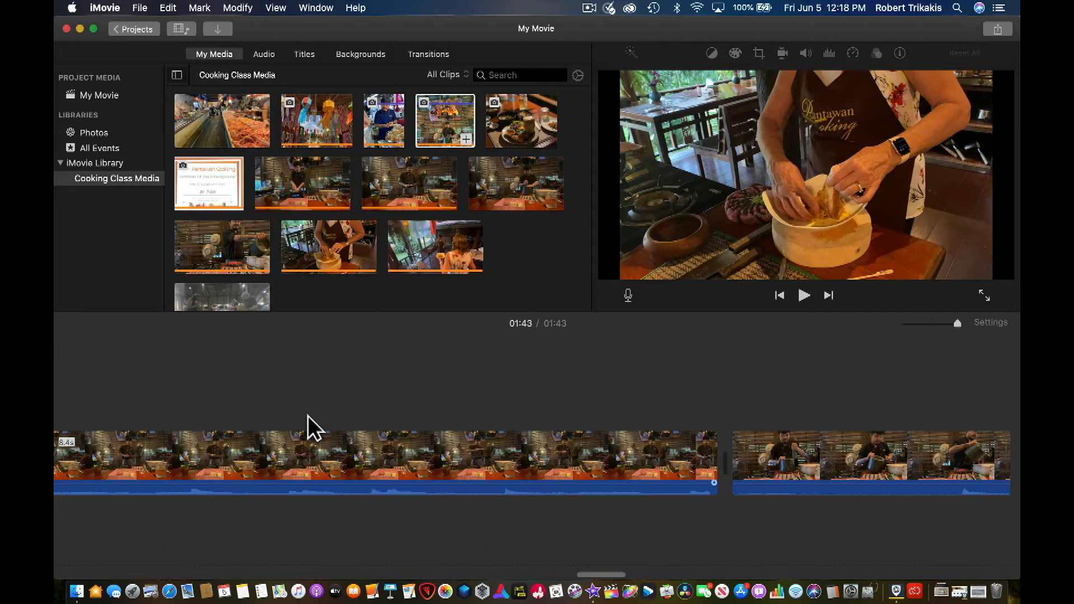
{"action": "key", "text": "shift"}
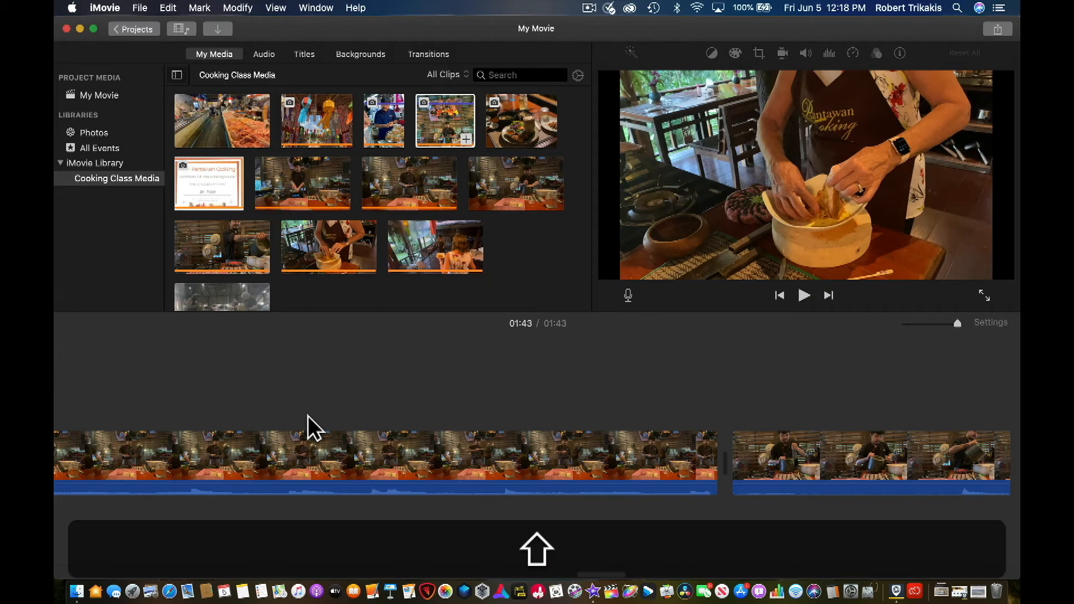
{"action": "key", "text": "shift+z"}
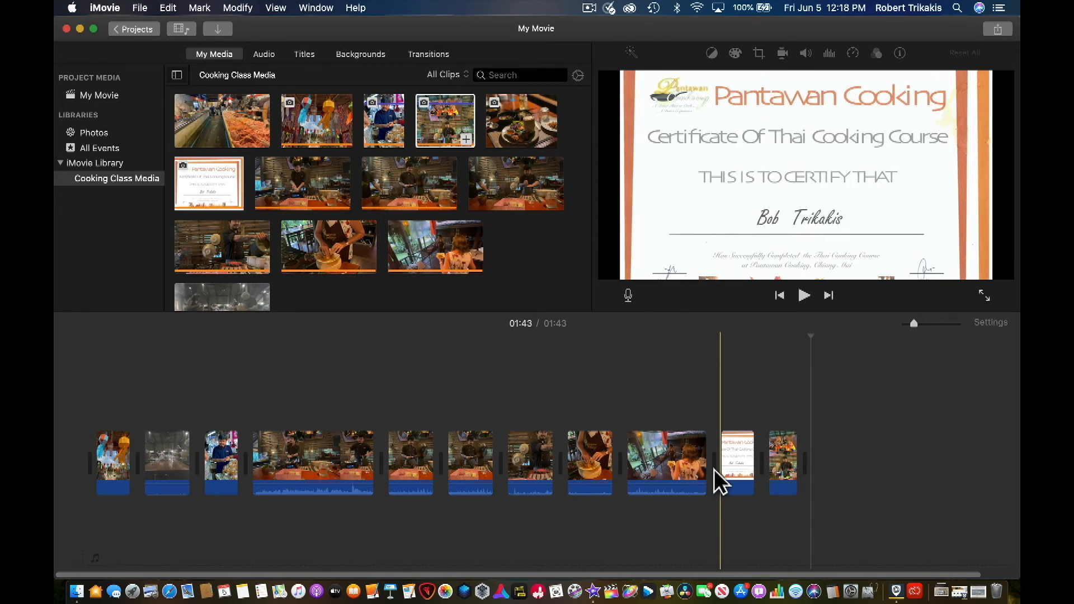
Insert the plated food photo at the playhead between the 17.5s terrace clip and the certificate photo.
{"action": "left_click", "coordinate": [719, 470]}
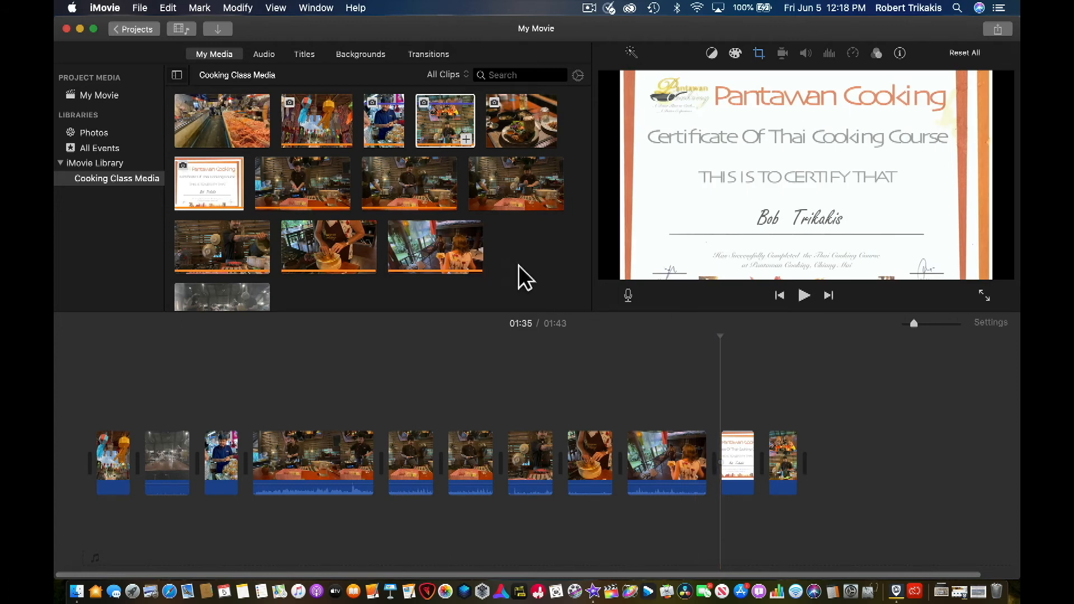
{"action": "left_click", "coordinate": [533, 121]}
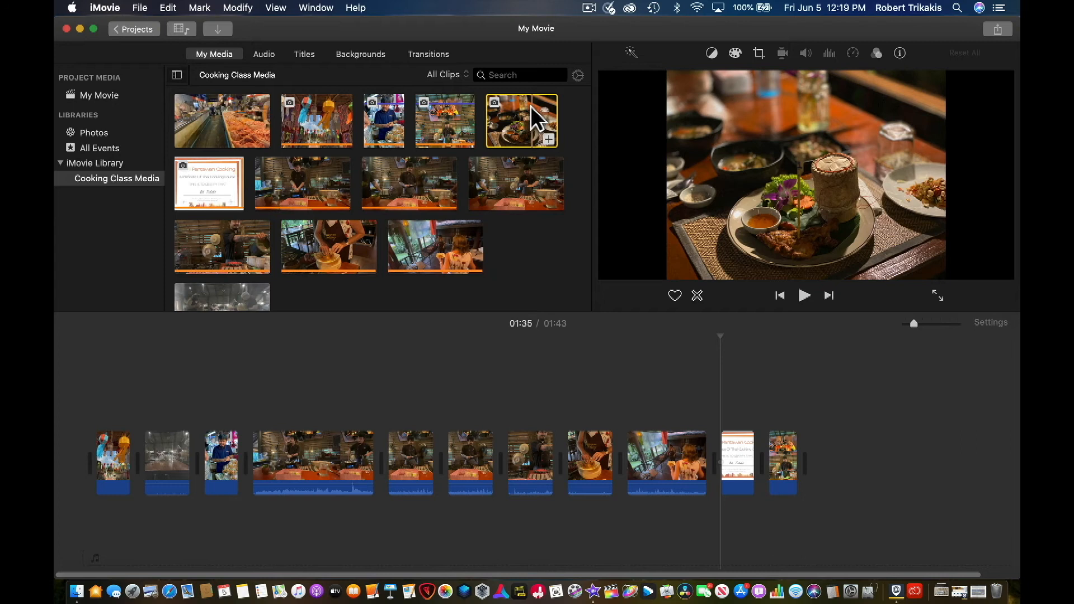
{"action": "left_click_drag", "start_coordinate": [536, 118], "coordinate": [515, 108]}
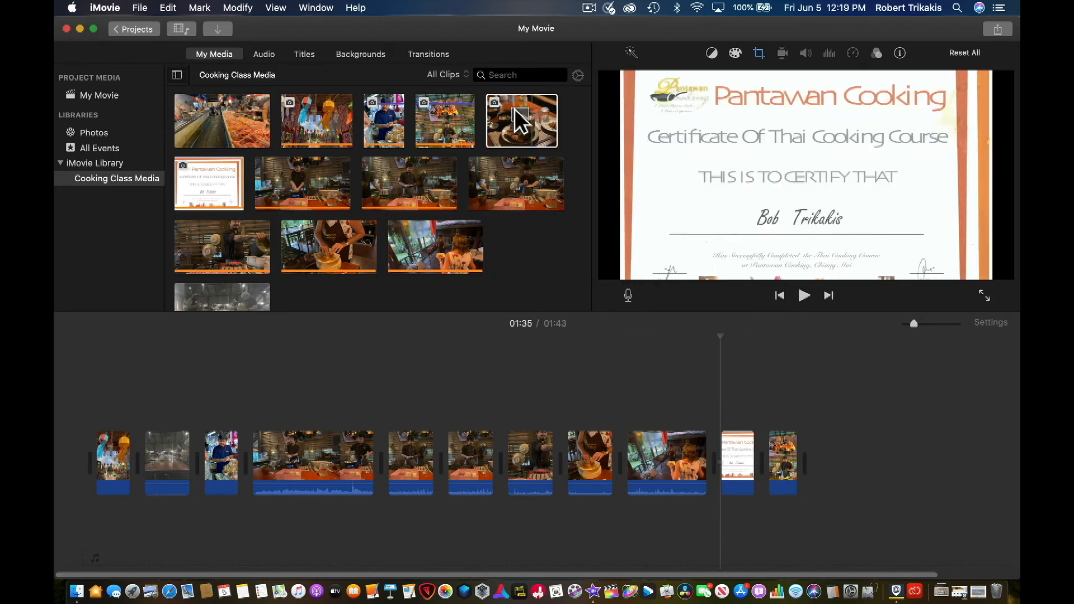
{"action": "left_click", "coordinate": [514, 110]}
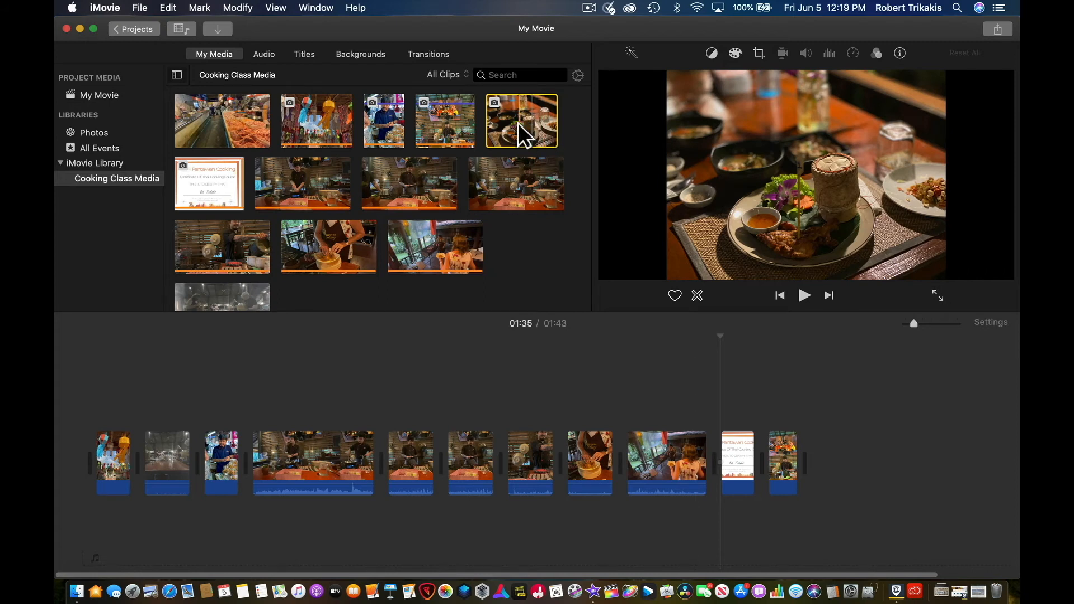
{"action": "key", "text": "w"}
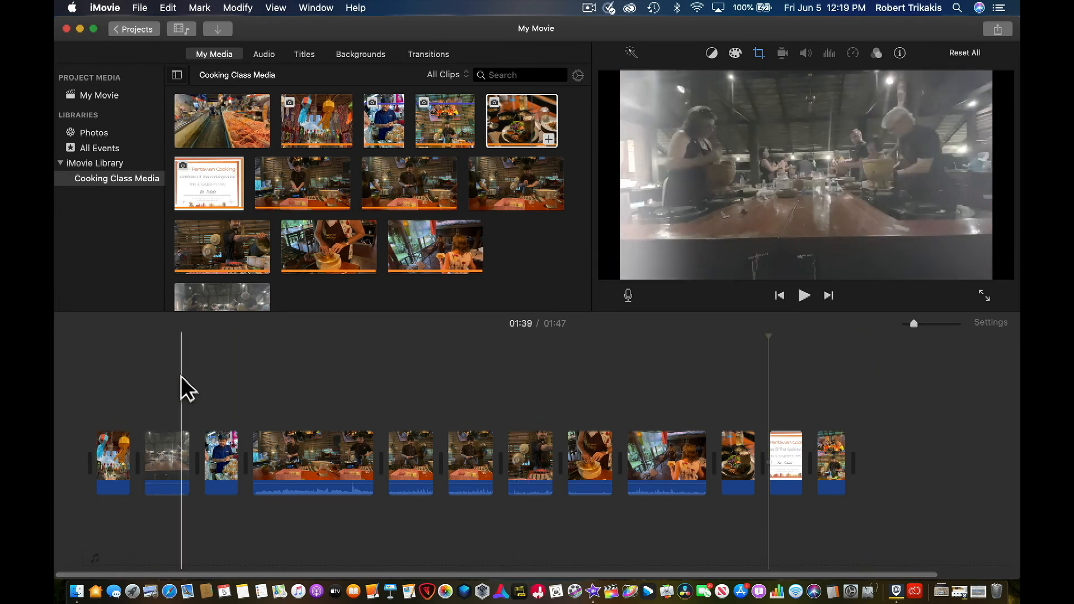
Delete the Pantawan Cooking certificate photo from the timeline.
{"action": "left_click", "coordinate": [330, 186]}
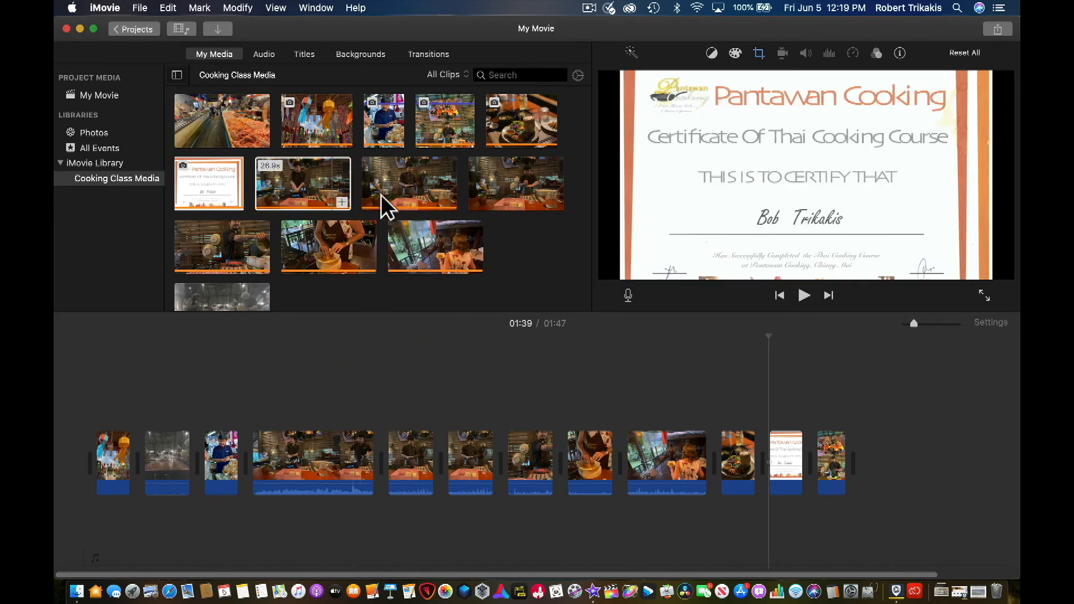
{"action": "left_click", "coordinate": [225, 178]}
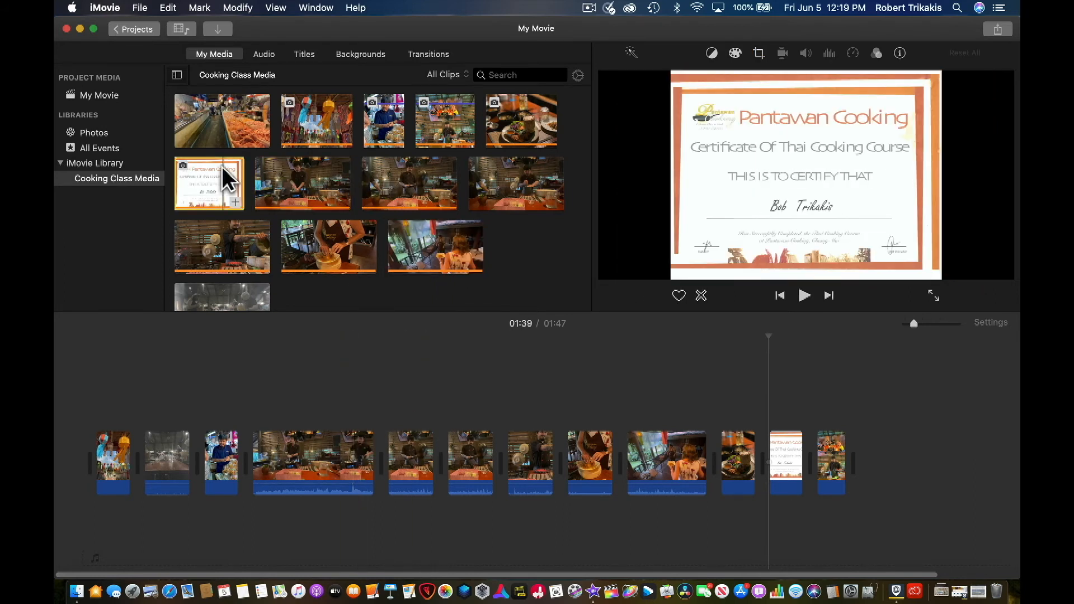
{"action": "left_click", "coordinate": [783, 462]}
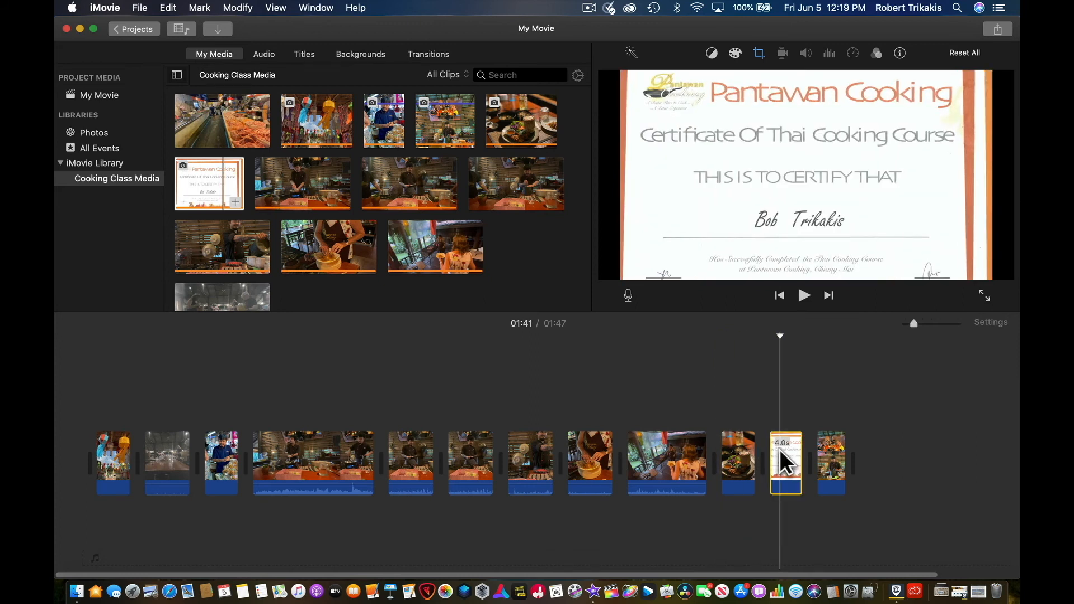
{"action": "key", "text": "BackSpace"}
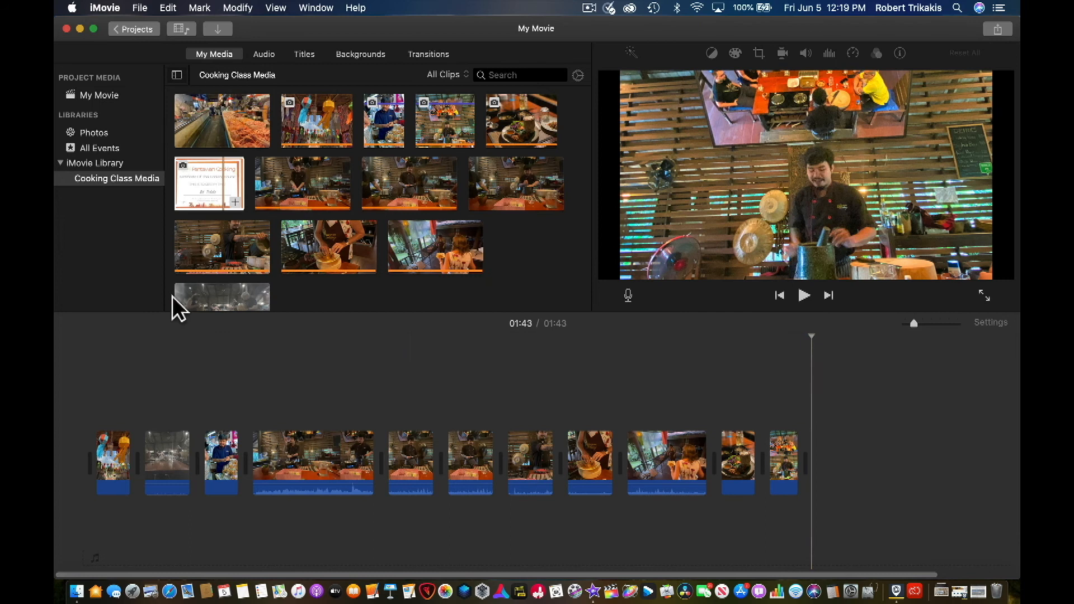
Insert the Pantawan Cooking certificate photo from the event between the plated food photo and the last chef photo in the timeline.
{"action": "left_click", "coordinate": [221, 181]}
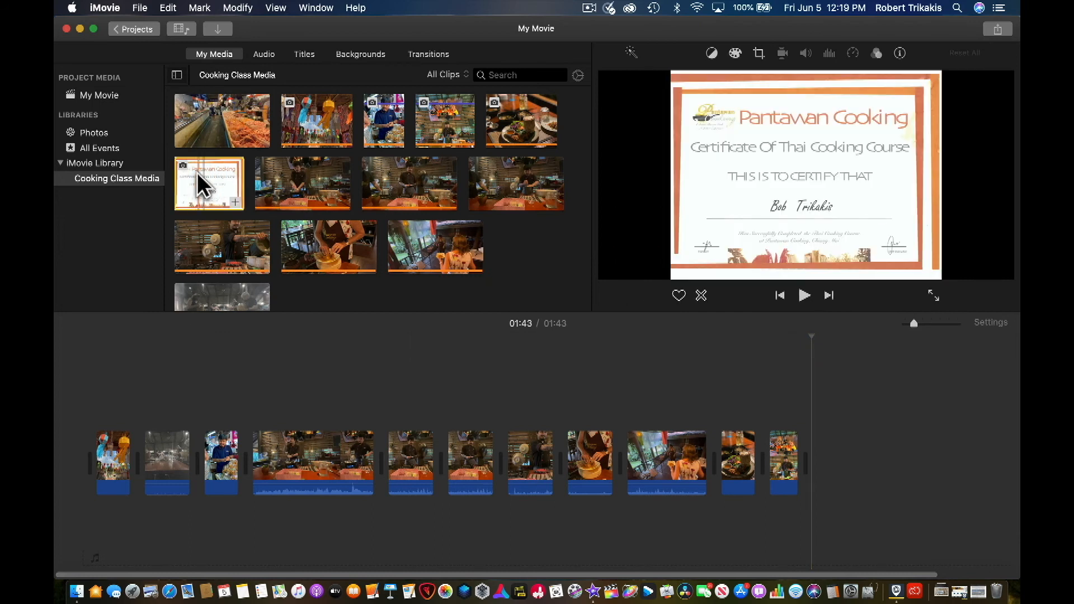
{"action": "left_click_drag", "start_coordinate": [198, 174], "coordinate": [772, 463]}
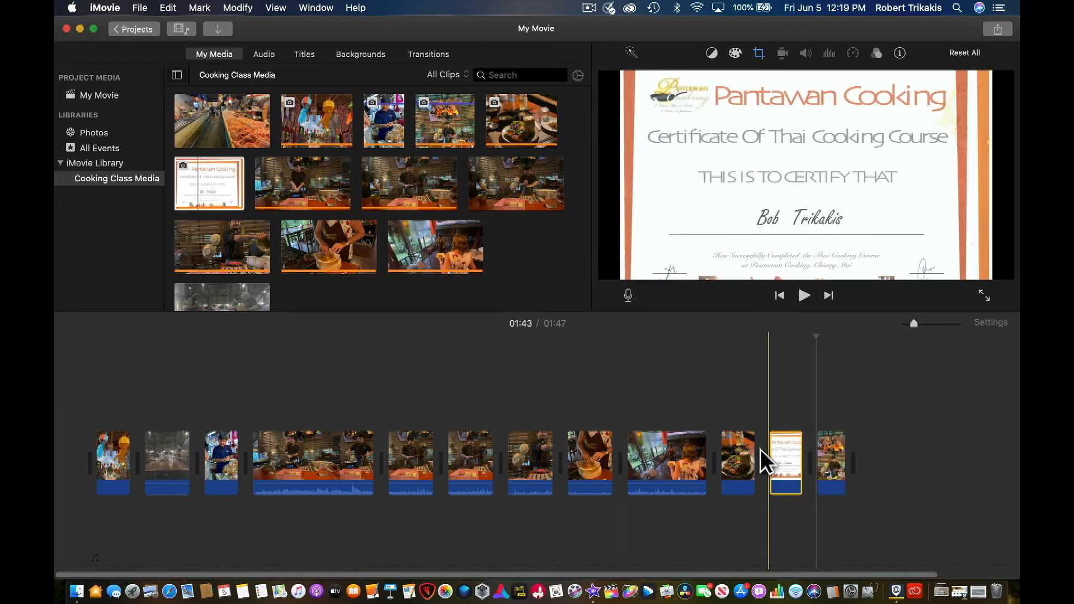
{"action": "left_click", "coordinate": [213, 207]}
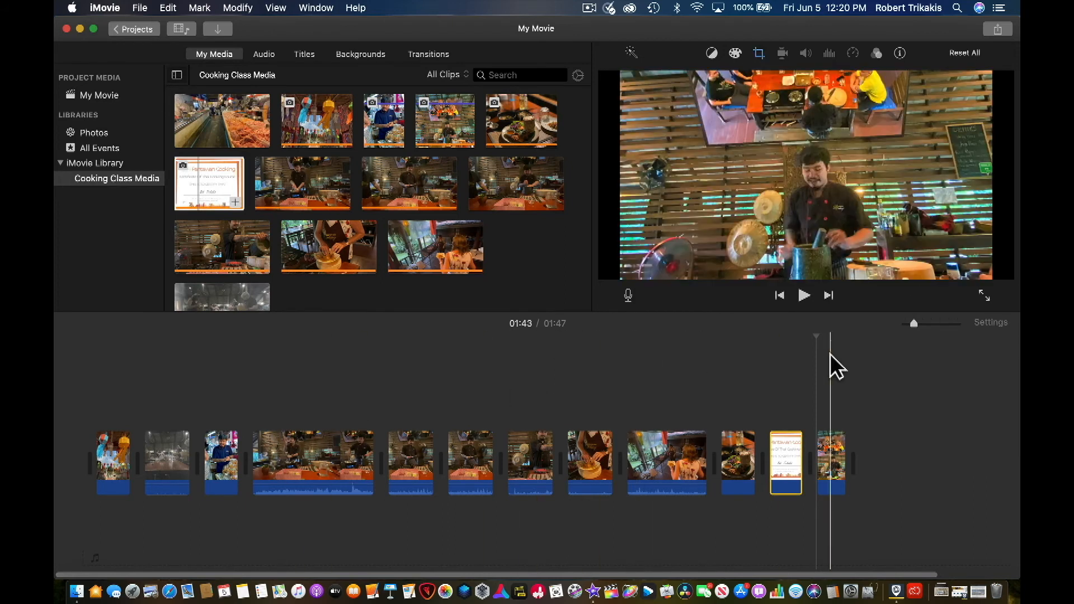
Move the 8.7s hand-mixing clip ahead of the 8.9s chef clip in the timeline.
{"action": "left_click_drag", "start_coordinate": [915, 323], "coordinate": [955, 323]}
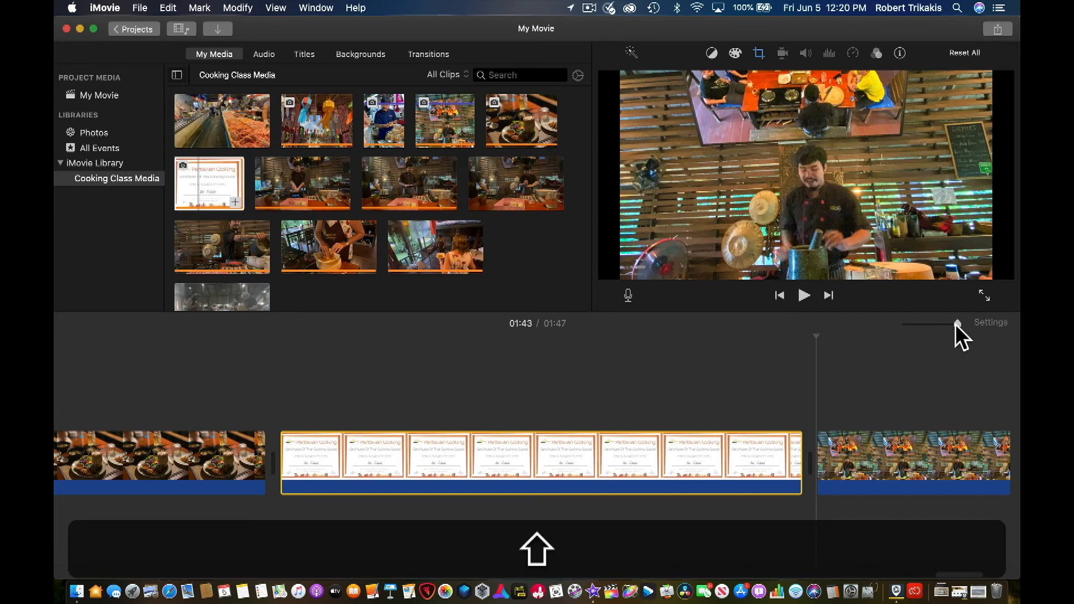
{"action": "key", "text": "shift+z"}
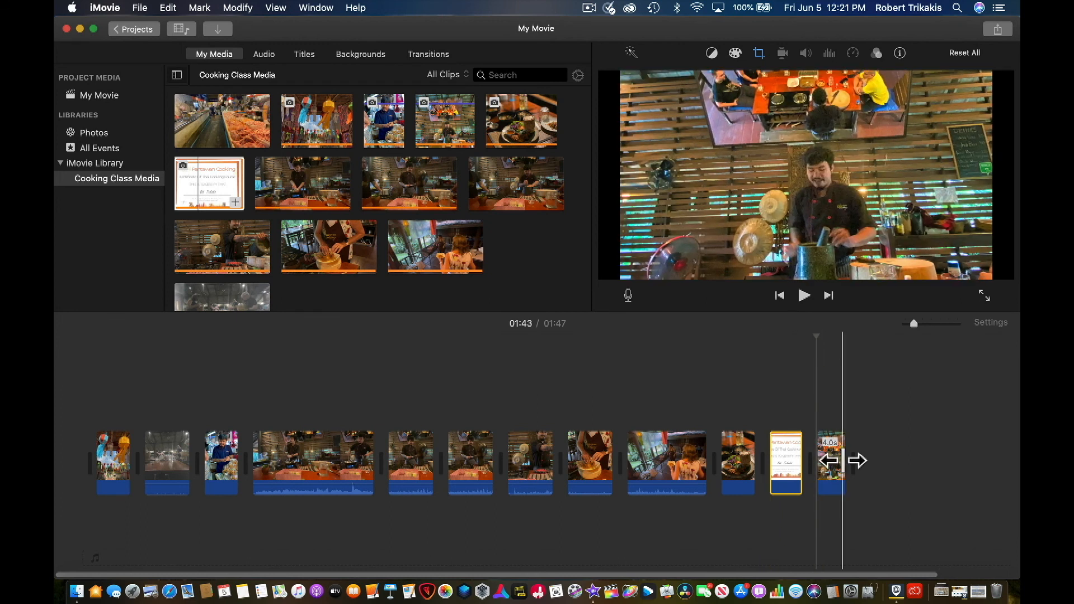
{"action": "mouse_move", "coordinate": [835, 457]}
{"action": "left_mouse_down"}
{"action": "mouse_move", "coordinate": [816, 414]}
{"action": "mouse_move", "coordinate": [761, 428]}
{"action": "mouse_move", "coordinate": [765, 456]}
{"action": "mouse_move", "coordinate": [782, 464]}
{"action": "mouse_move", "coordinate": [849, 408]}
{"action": "mouse_move", "coordinate": [848, 446]}
{"action": "left_mouse_up"}
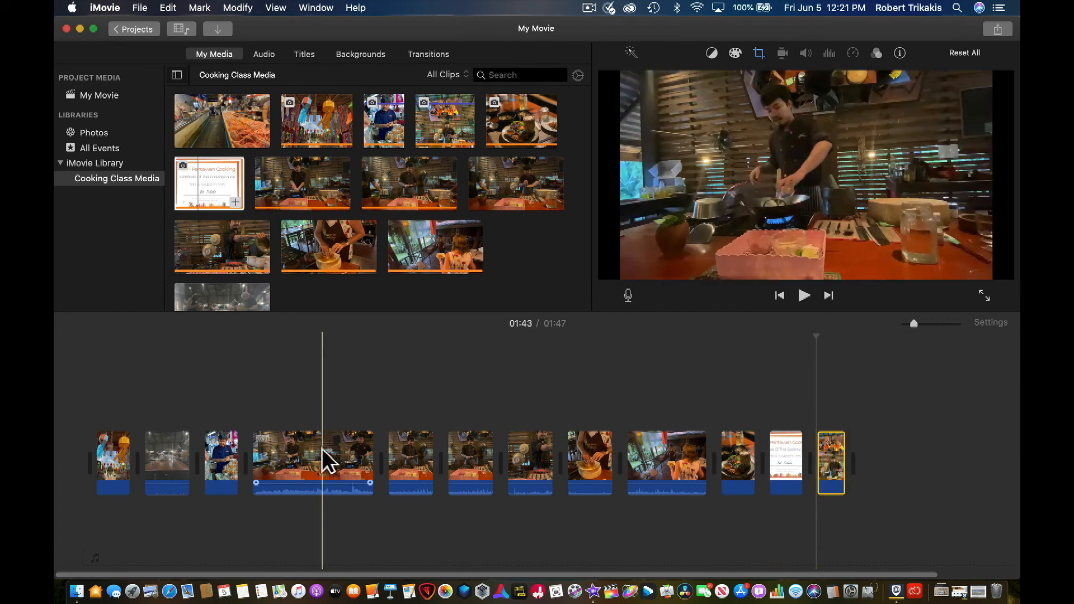
{"action": "left_click_drag", "start_coordinate": [599, 467], "coordinate": [534, 462]}
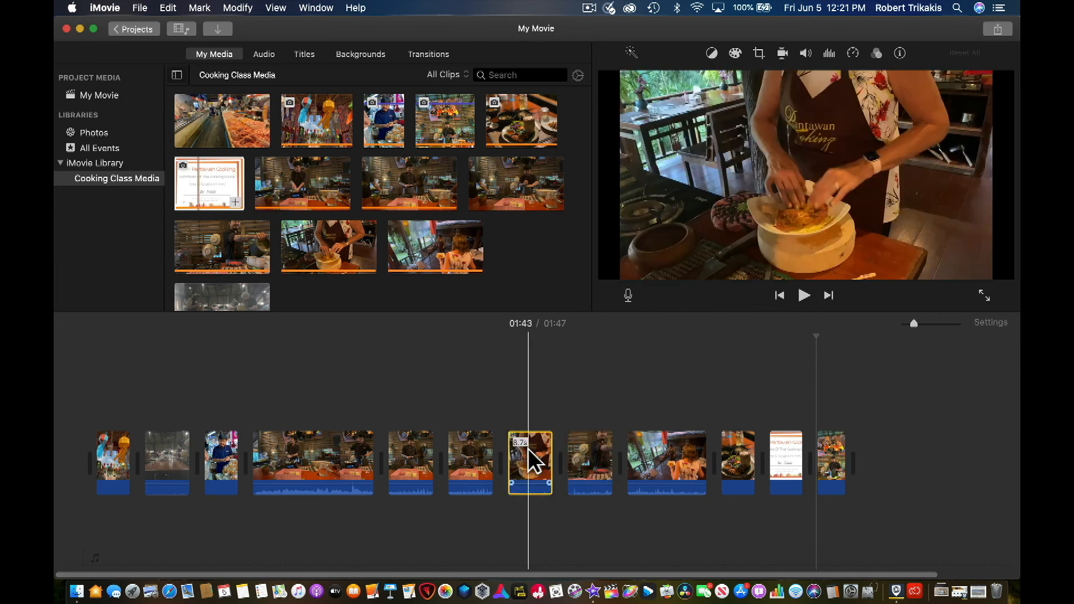
Undo the last clip move in the timeline.
{"action": "key", "text": "super"}
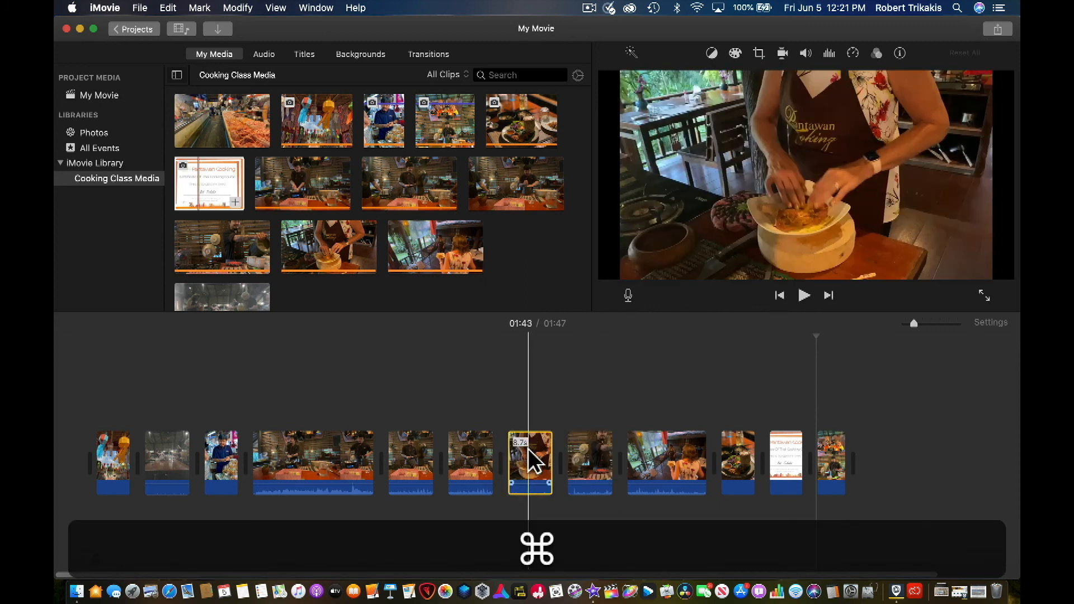
{"action": "key", "text": "super+z"}
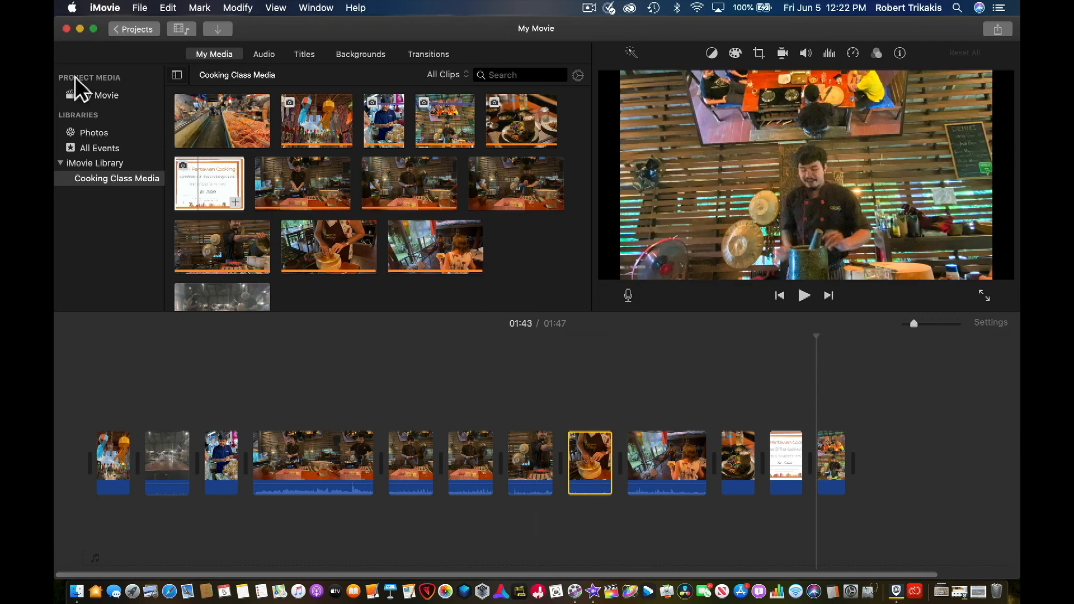
Leave the project for the projects overview and name it "Cooking Class - WIP".
{"action": "left_click", "coordinate": [135, 31]}
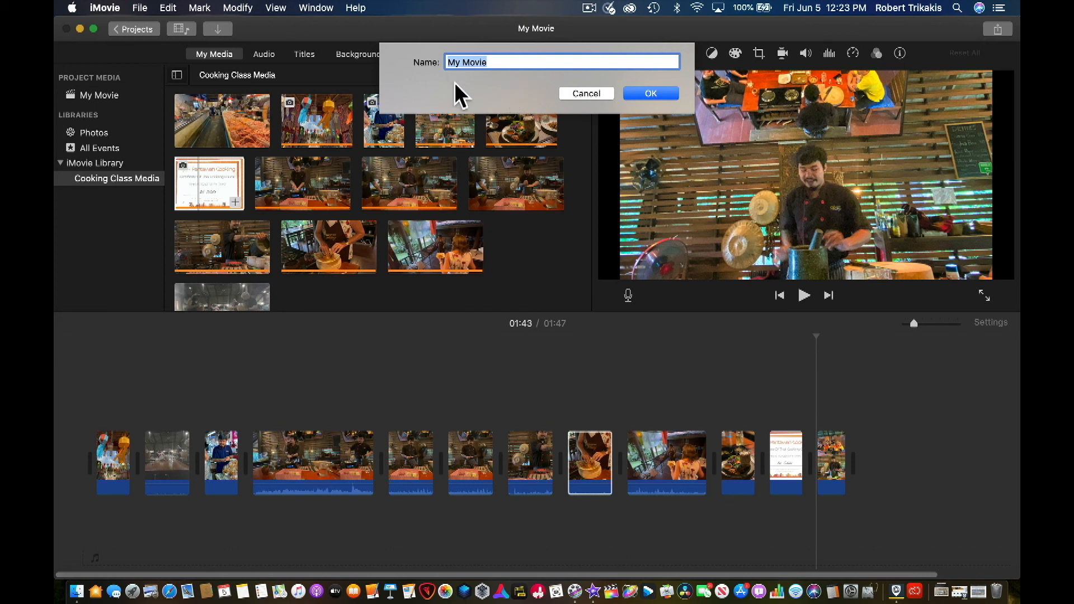
{"action": "type", "text": "Cooking "}
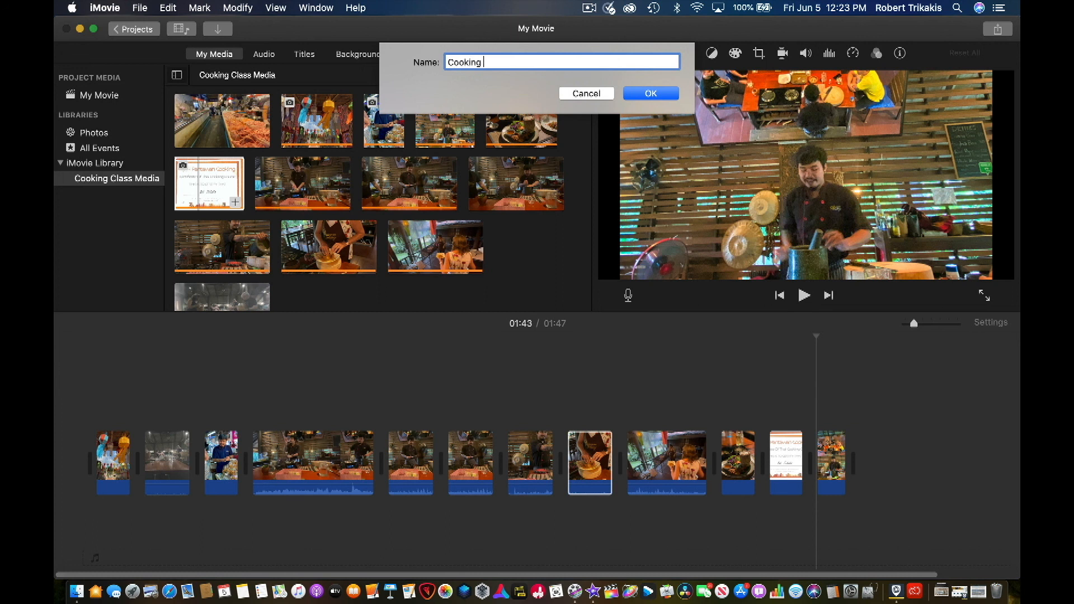
{"action": "type", "text": "Class - WIP"}
{"action": "left_click", "coordinate": [652, 92]}
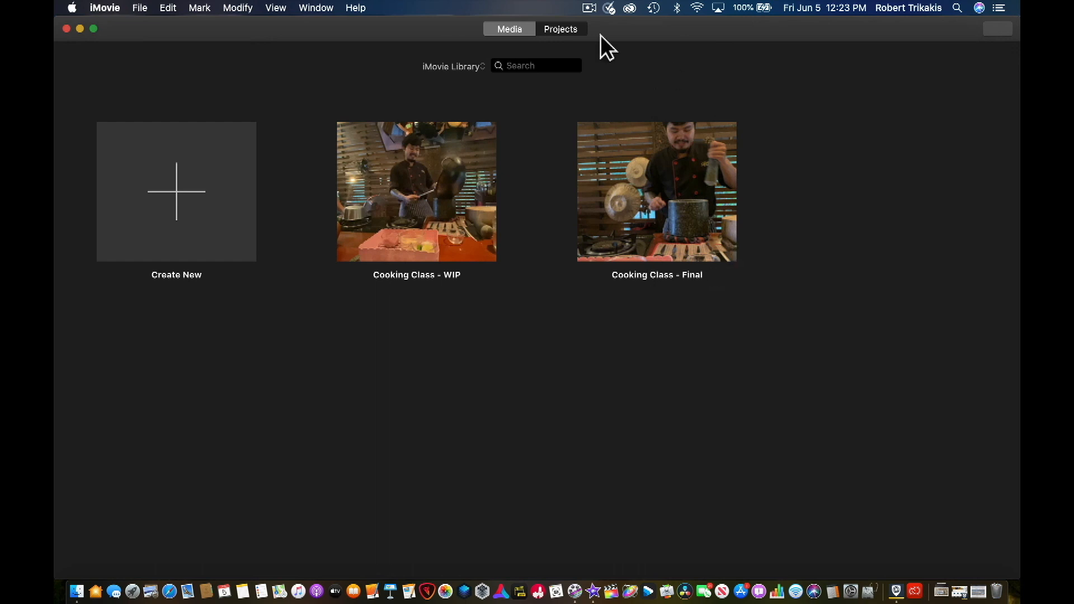
Examine the Cooking Class Media event and the list of all events in the media library, and return to the projects overview.
{"action": "left_click", "coordinate": [525, 31]}
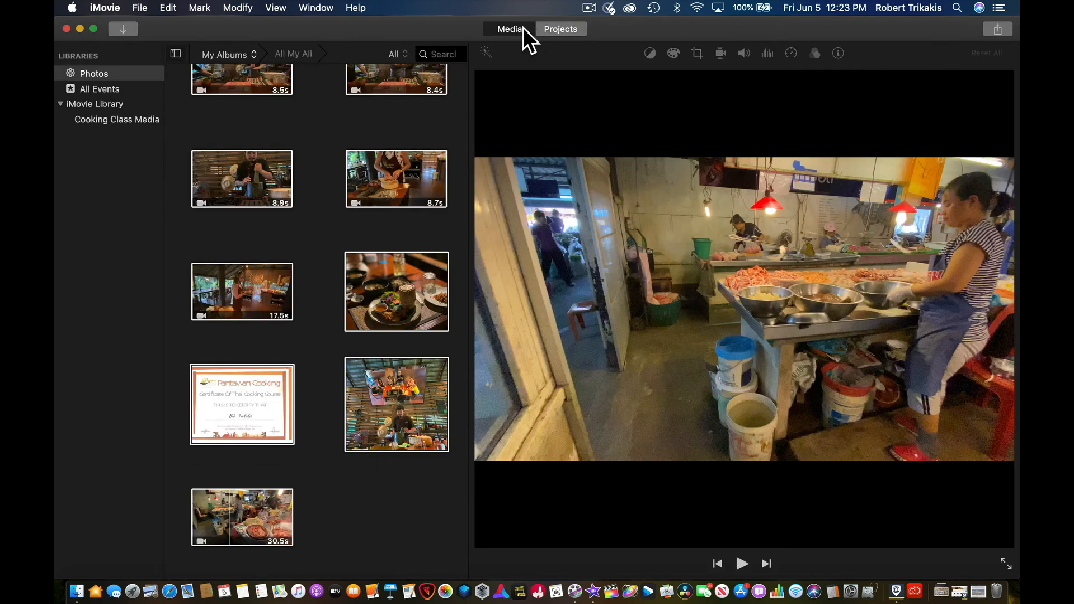
{"action": "left_click", "coordinate": [140, 119]}
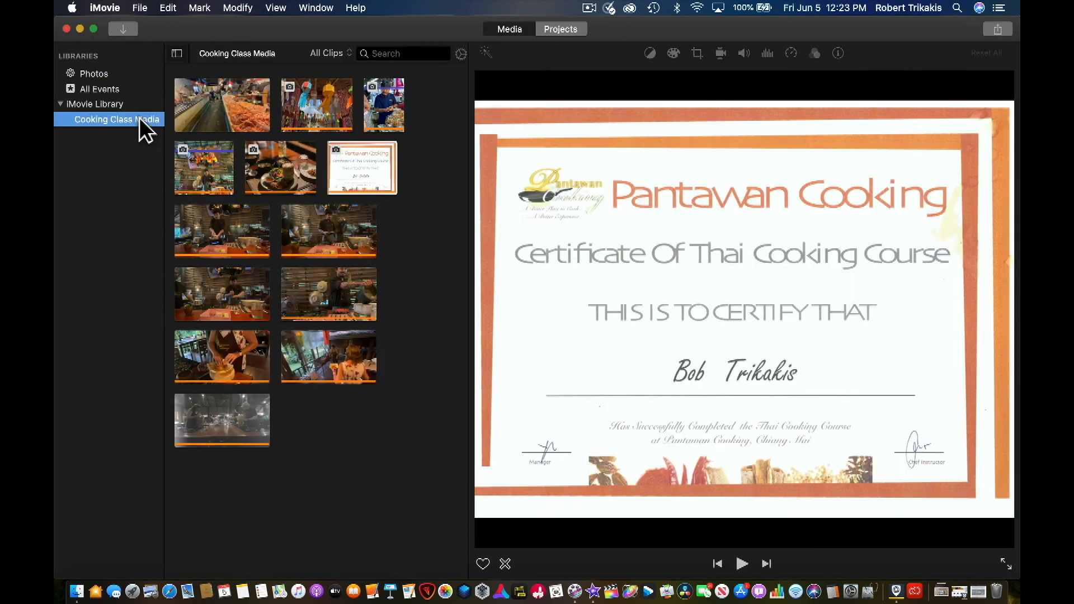
{"action": "left_click", "coordinate": [119, 89]}
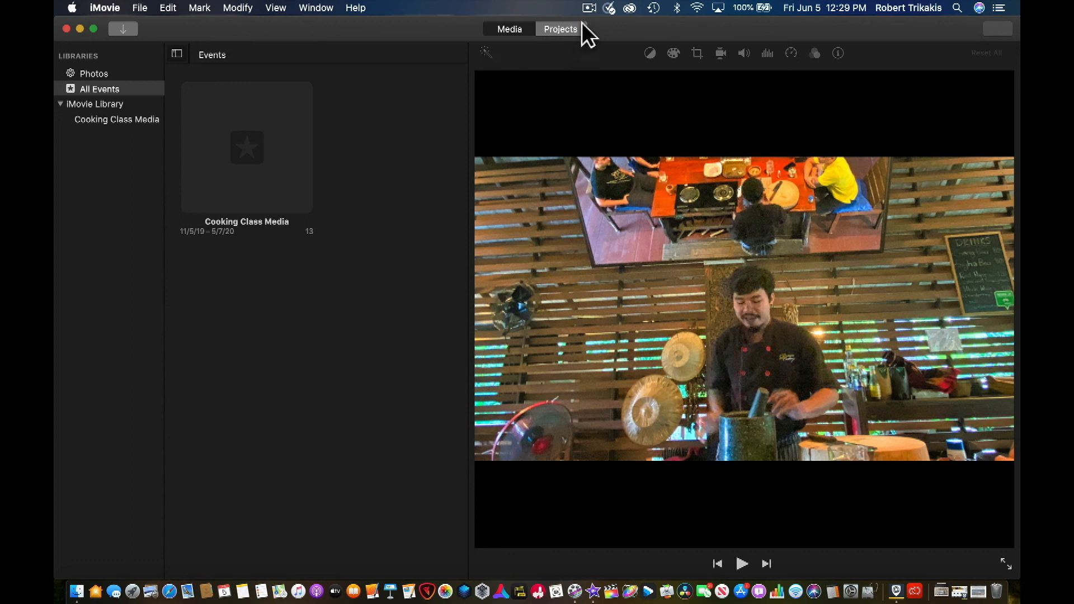
{"action": "left_click", "coordinate": [561, 29]}
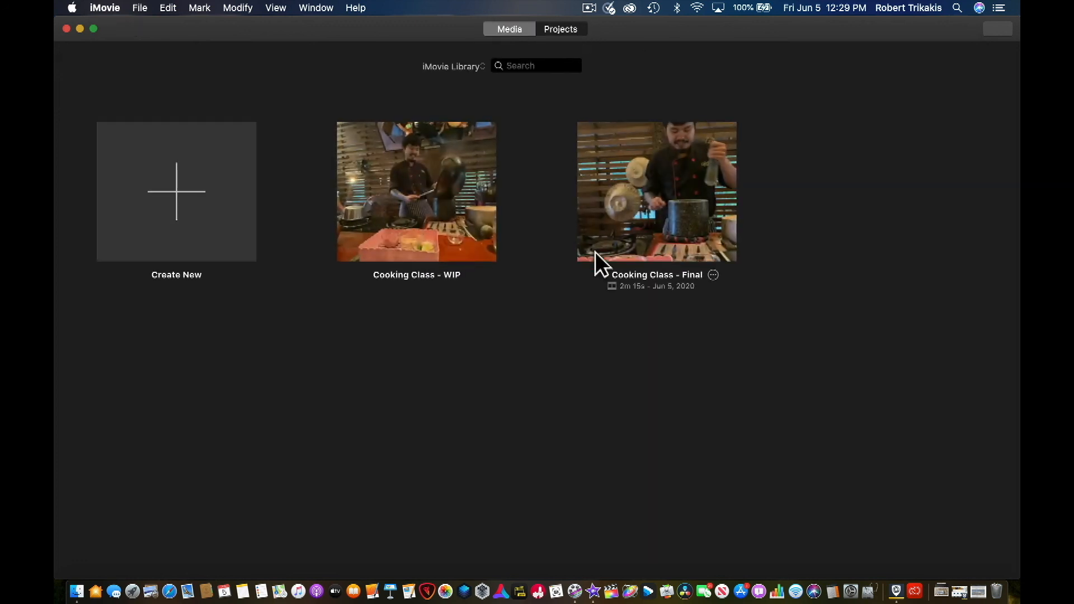